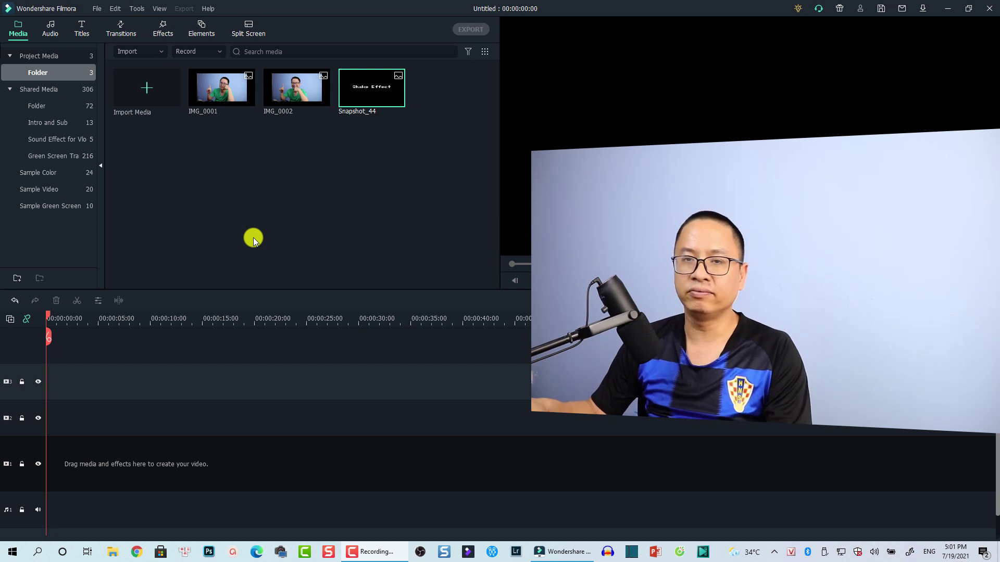
Switch the media library to the Sample Video collection under Shared Media
{"action": "left_click", "coordinate": [49, 190]}
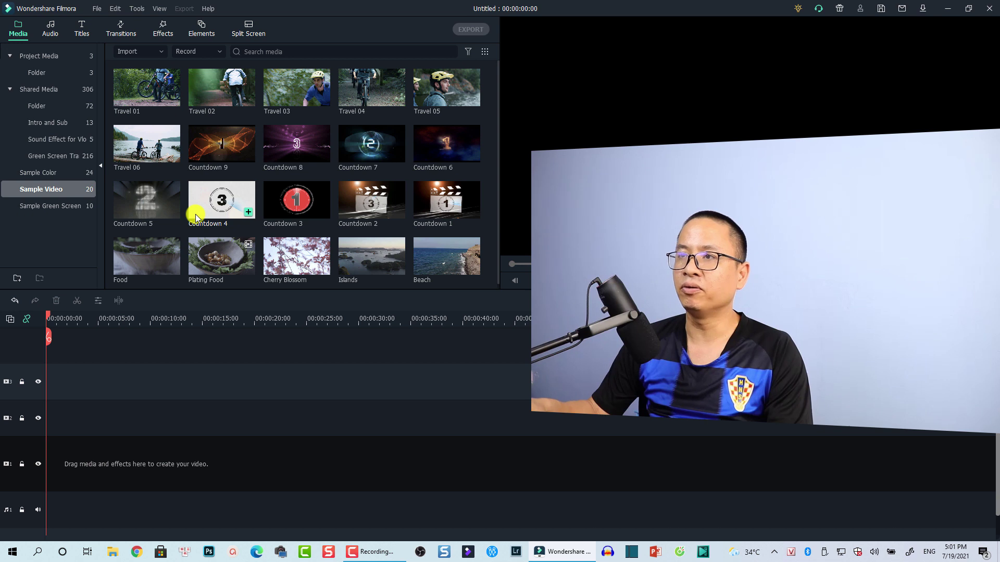
Place the Plating Food sample clip at the start of video track 1 and play it back
{"action": "left_click", "coordinate": [211, 266]}
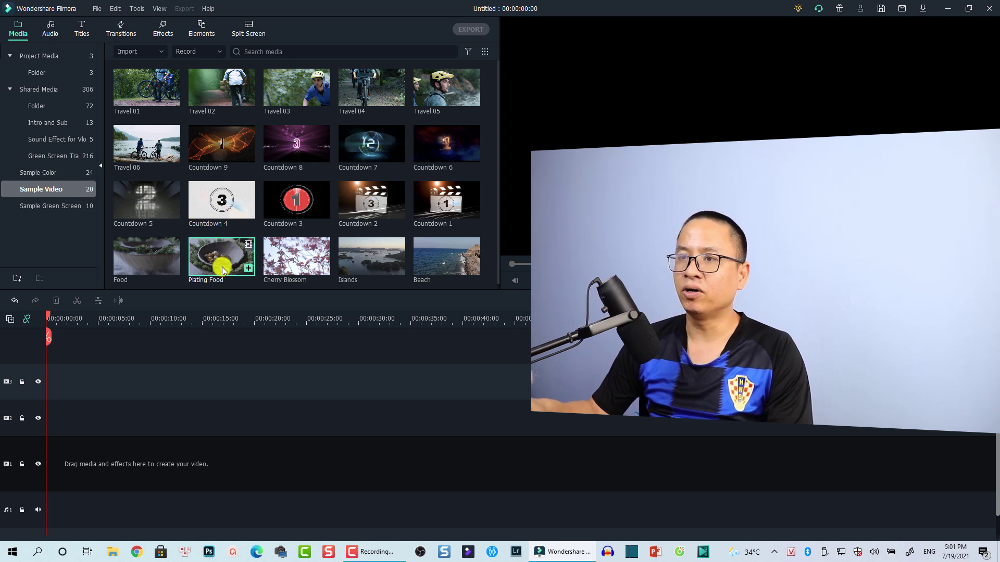
{"action": "left_click_drag", "start_coordinate": [208, 270], "coordinate": [70, 461]}
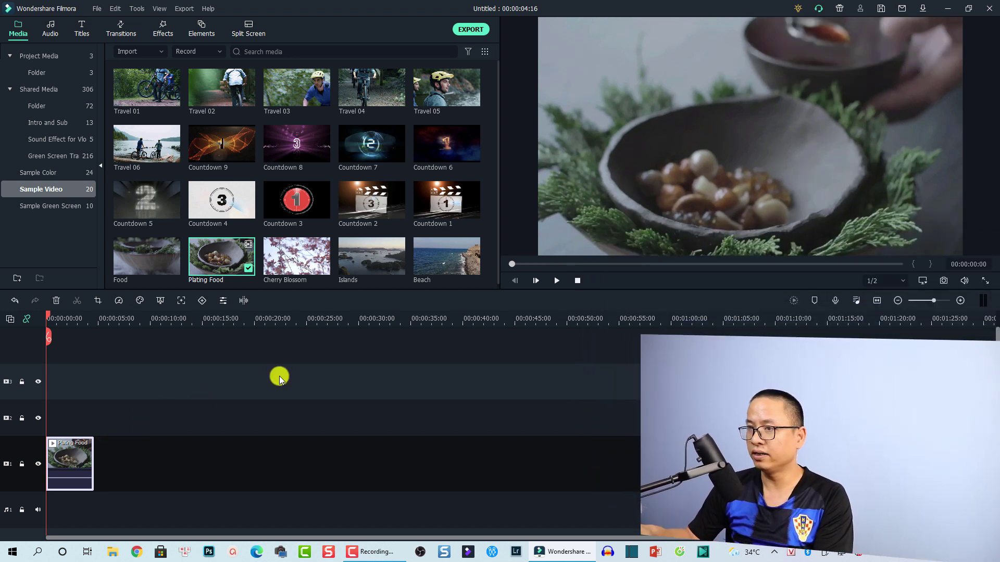
{"action": "key", "text": "space"}
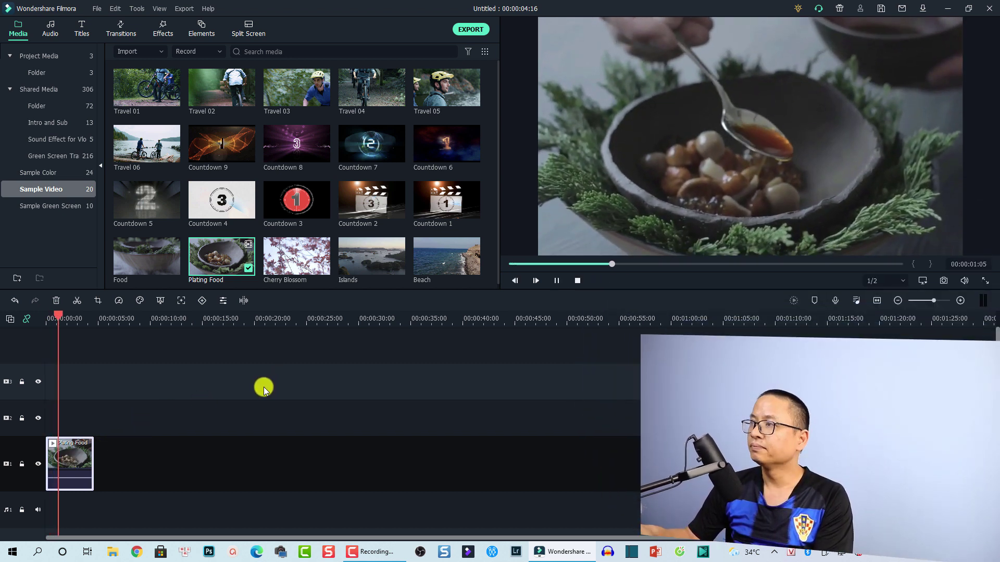
{"action": "key", "text": "space"}
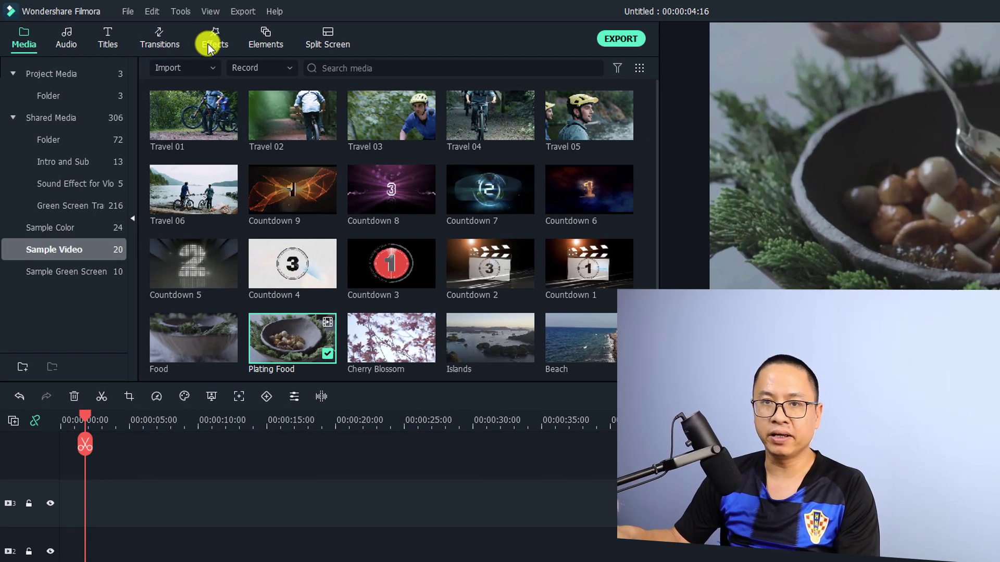
Show the Shake filters under Effects > Filters
{"action": "left_click", "coordinate": [211, 41]}
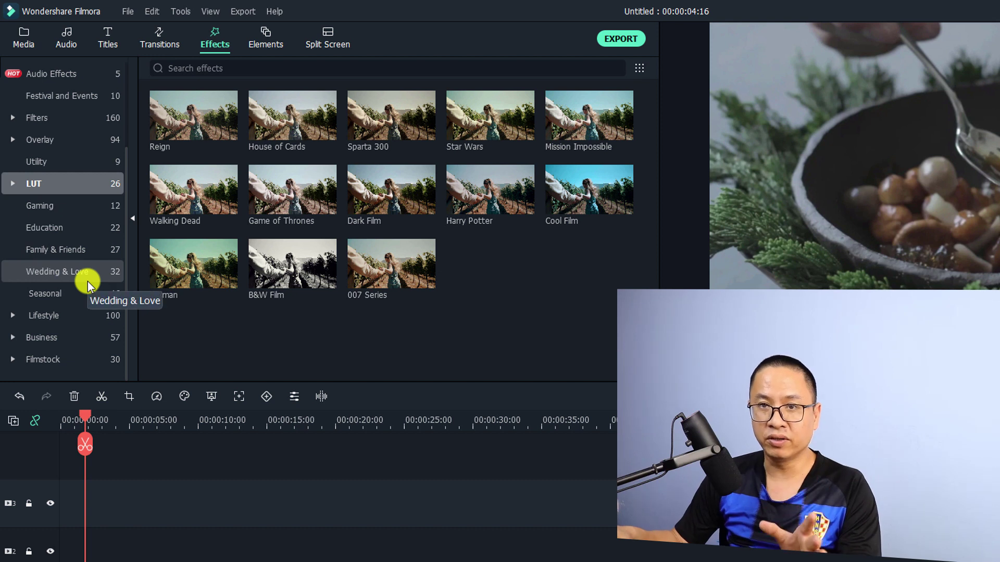
{"action": "scroll", "coordinate": [77, 208], "scroll_direction": "up", "scroll_amount": 3}
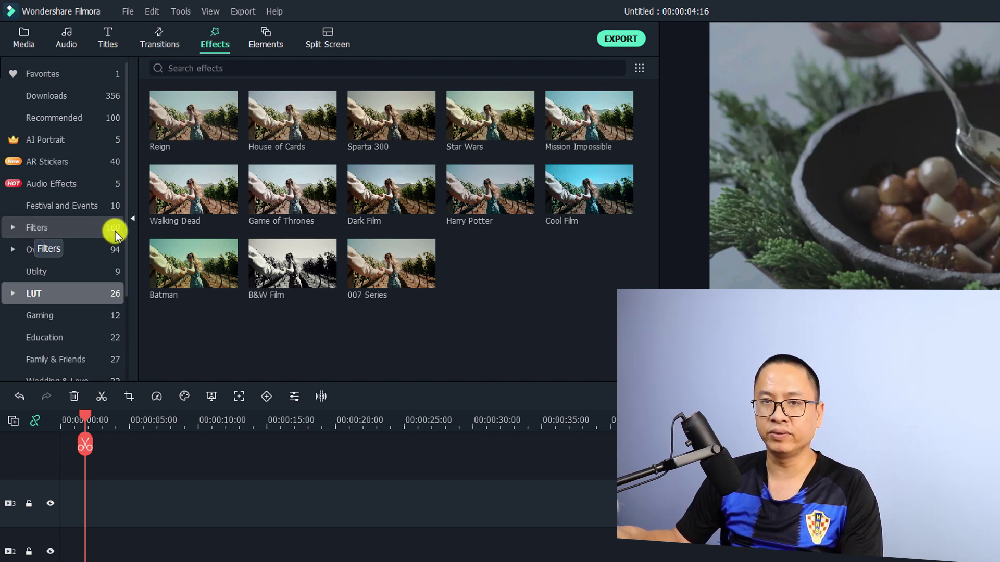
{"action": "left_click", "coordinate": [55, 229]}
{"action": "left_click", "coordinate": [42, 250]}
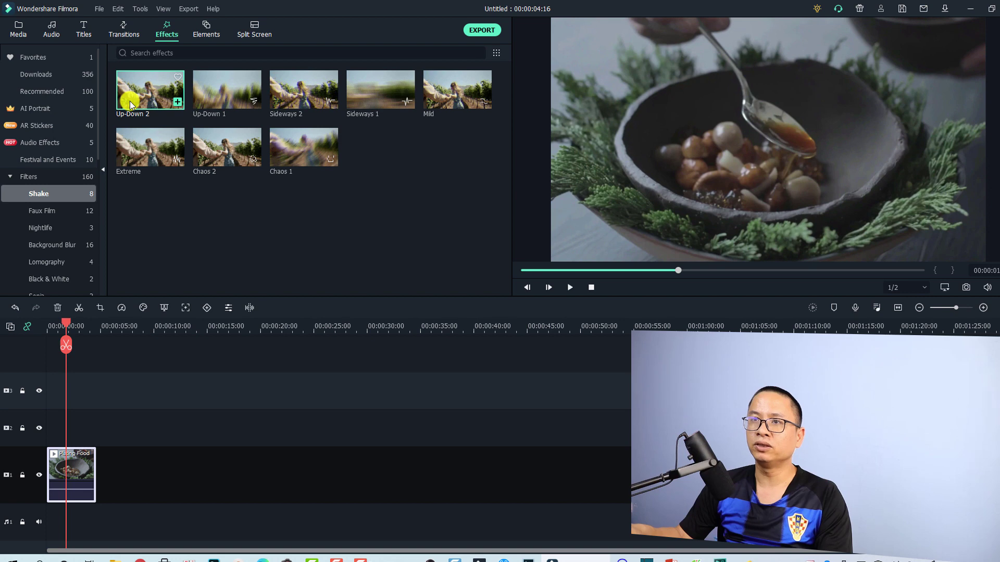
Apply the Up-Down 2 shake filter to the Plating Food clip and play it from the start
{"action": "left_click", "coordinate": [130, 101]}
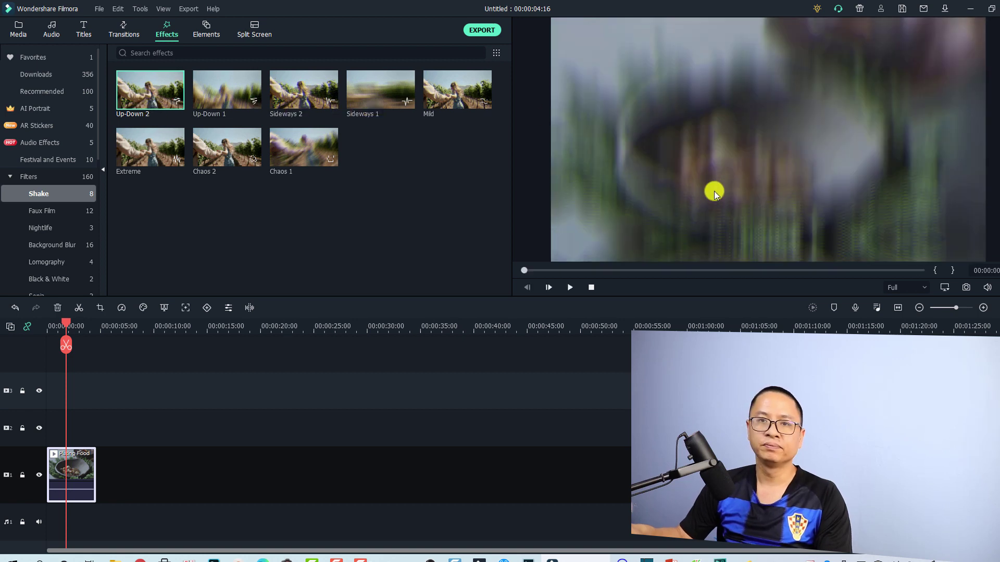
{"action": "left_click_drag", "start_coordinate": [141, 103], "coordinate": [91, 492]}
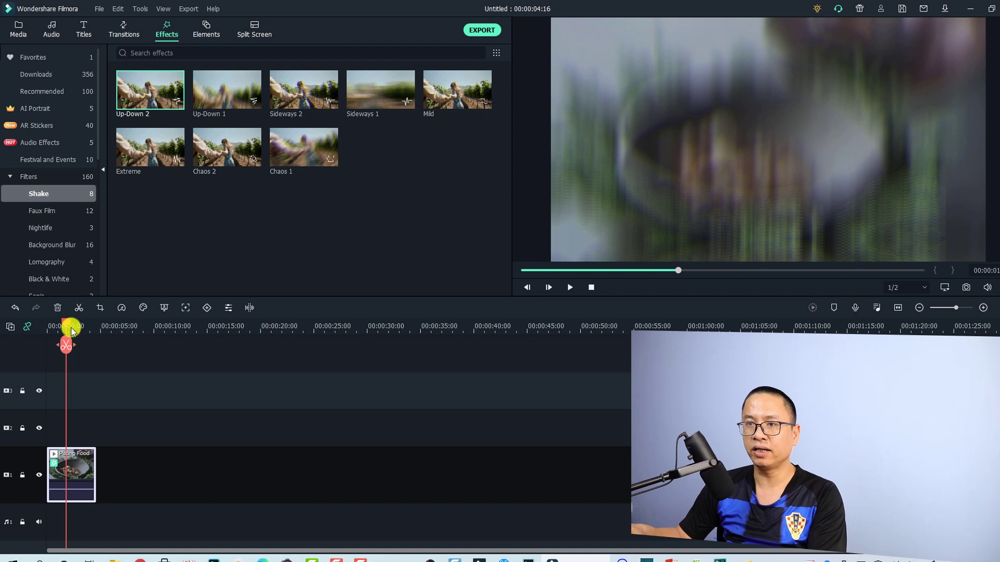
{"action": "left_click_drag", "start_coordinate": [67, 321], "coordinate": [31, 339]}
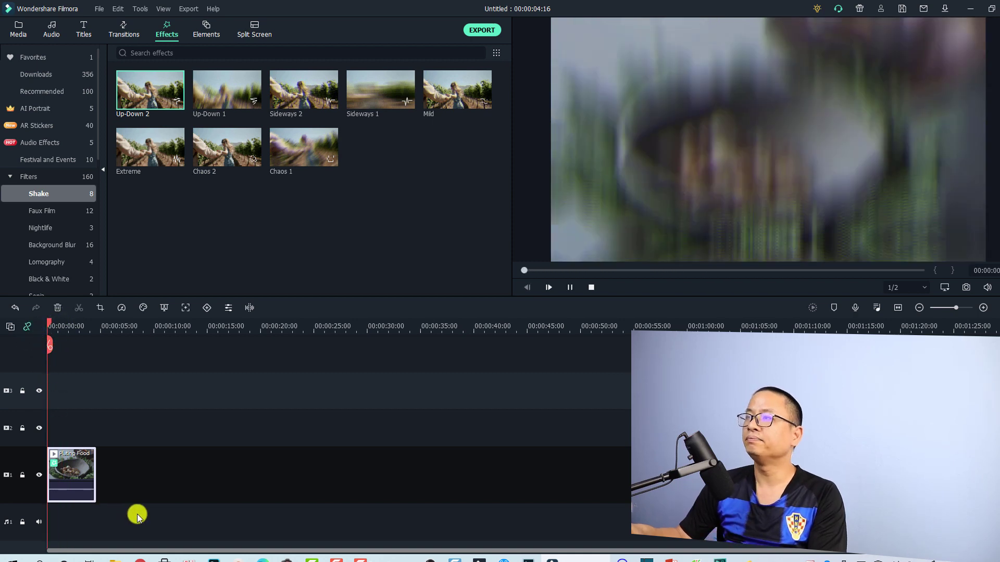
{"action": "key", "text": "space"}
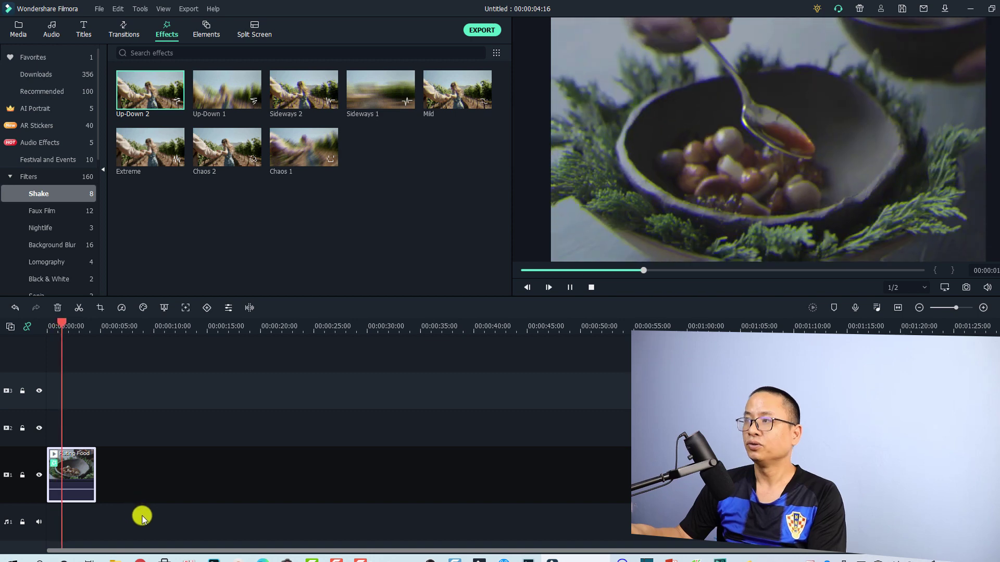
{"action": "key", "text": "space"}
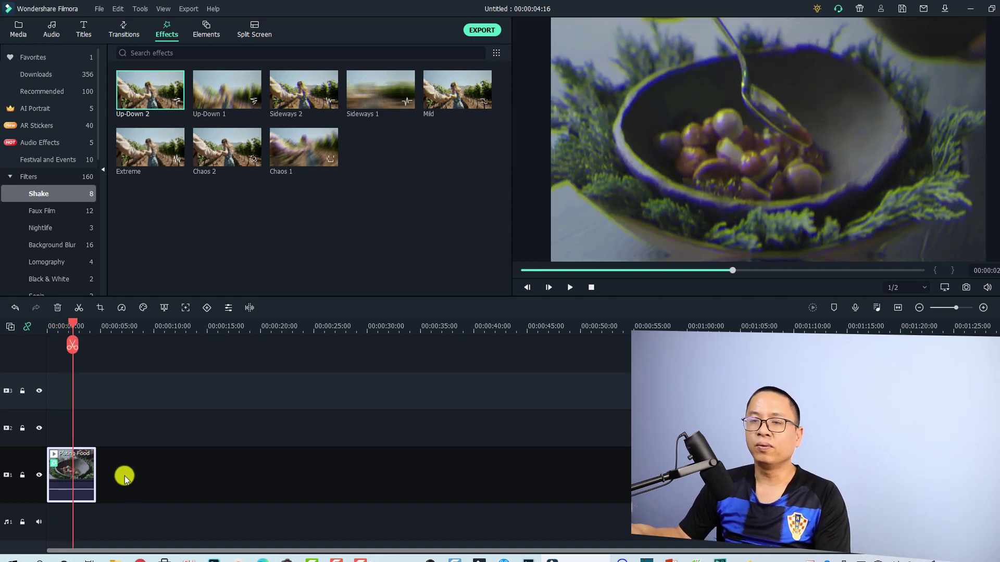
Remove Up-Down 2 from the clip, place it on track 2 above Plating Food, and play back
{"action": "right_click", "coordinate": [78, 471]}
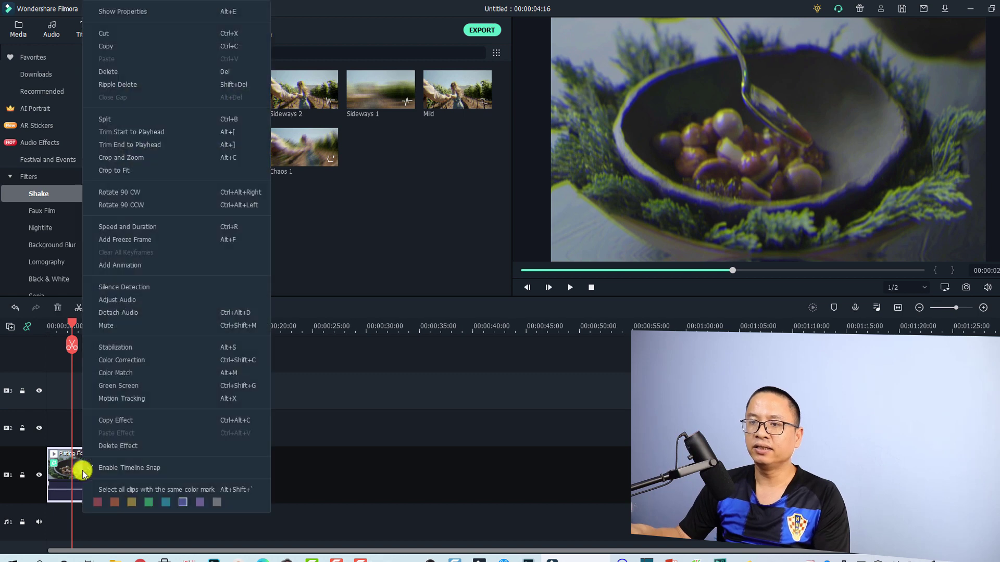
{"action": "left_click", "coordinate": [115, 447]}
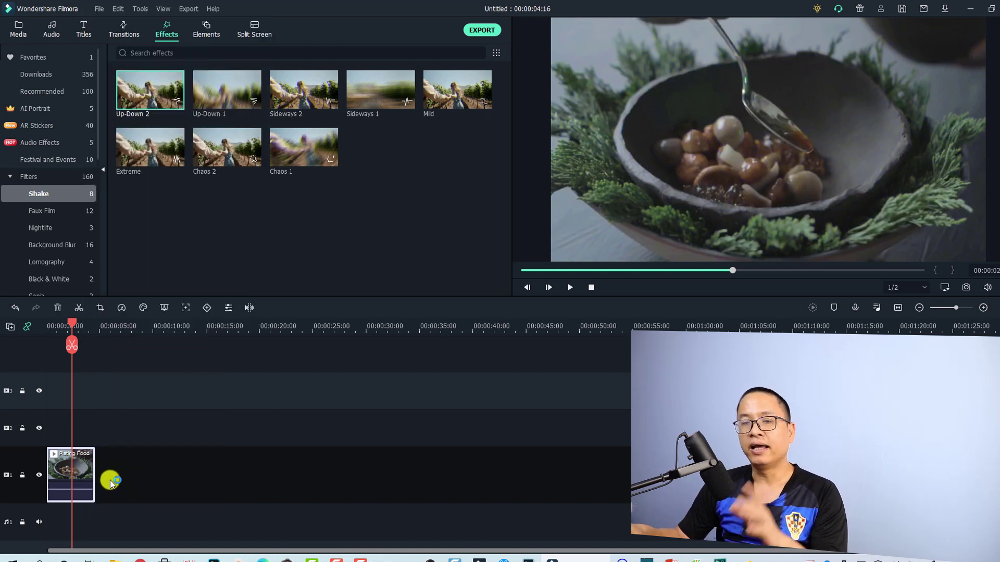
{"action": "mouse_move", "coordinate": [143, 113]}
{"action": "left_mouse_down"}
{"action": "mouse_move", "coordinate": [63, 375]}
{"action": "mouse_move", "coordinate": [63, 473]}
{"action": "mouse_move", "coordinate": [79, 476]}
{"action": "left_mouse_up"}
{"action": "left_click_drag", "start_coordinate": [144, 113], "coordinate": [52, 427]}
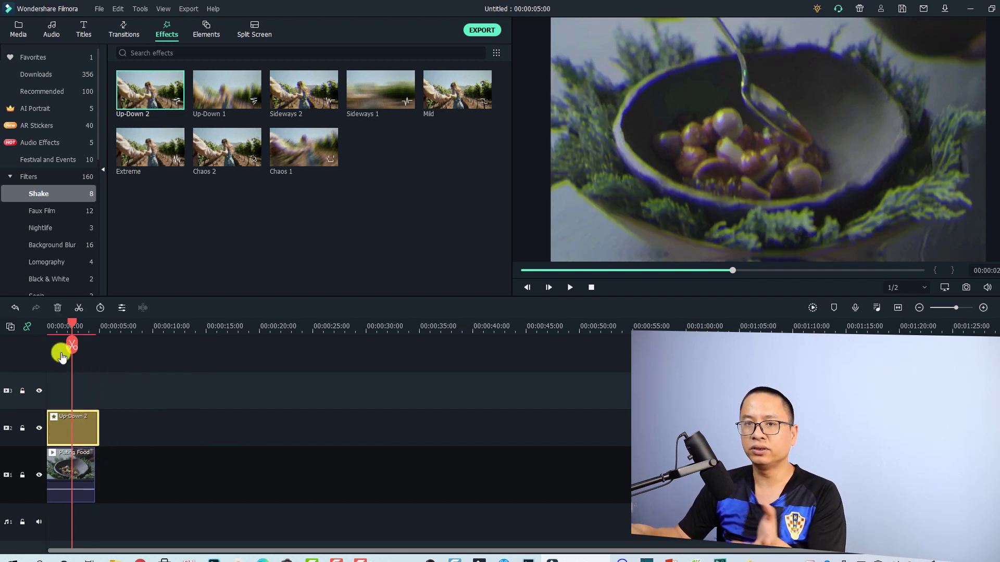
{"action": "left_click", "coordinate": [48, 327]}
{"action": "key", "text": "space"}
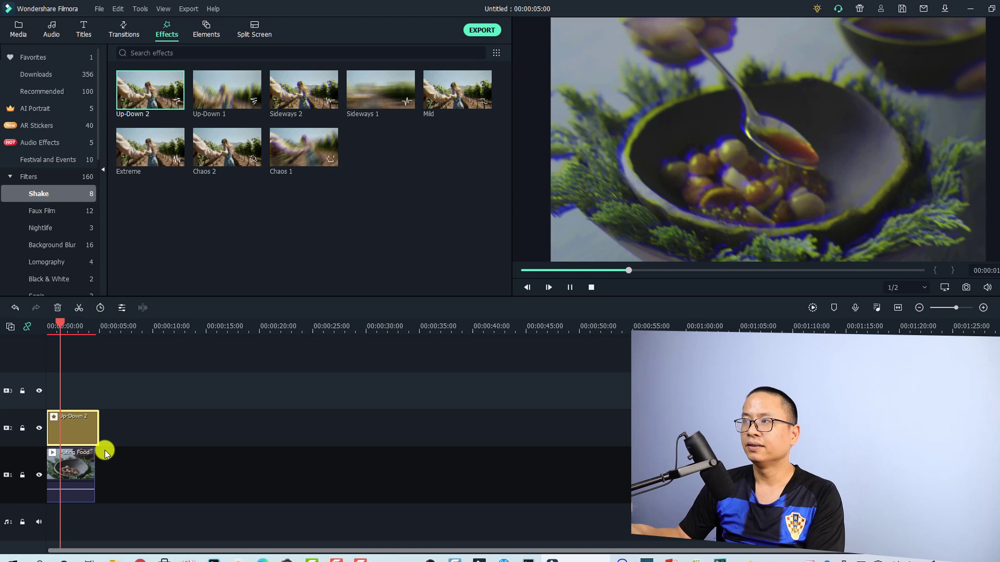
{"action": "key", "text": "space"}
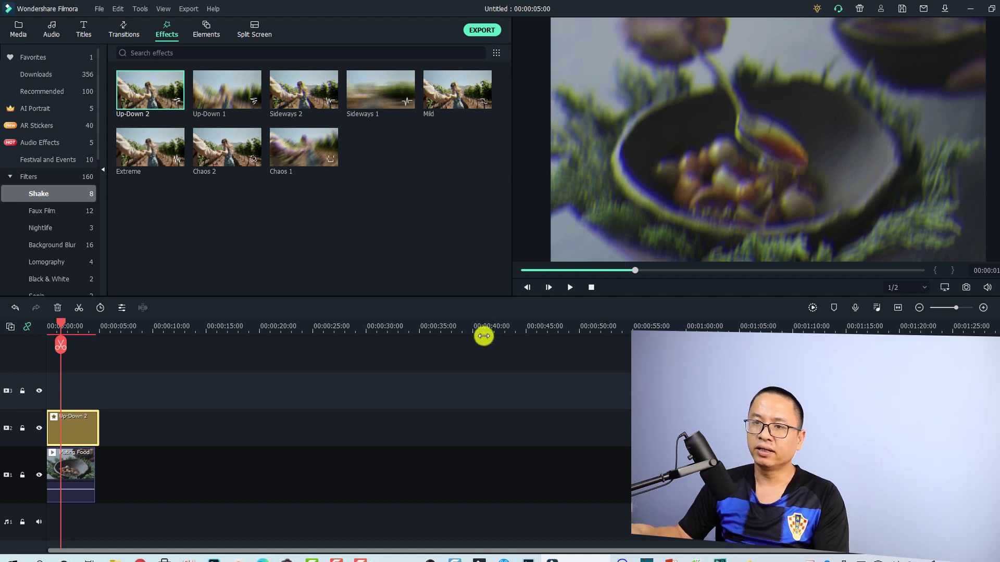
Set Up-Down 2's Frequency to about 182.17 and Position X to 0.03, then delete the effect clip
{"action": "double_click", "coordinate": [68, 422]}
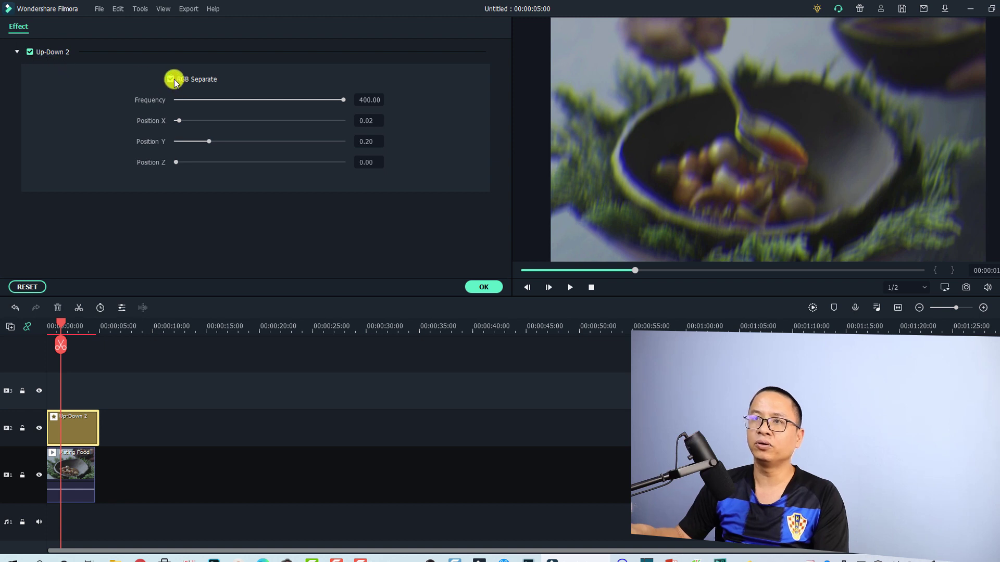
{"action": "left_click_drag", "start_coordinate": [343, 100], "coordinate": [334, 99]}
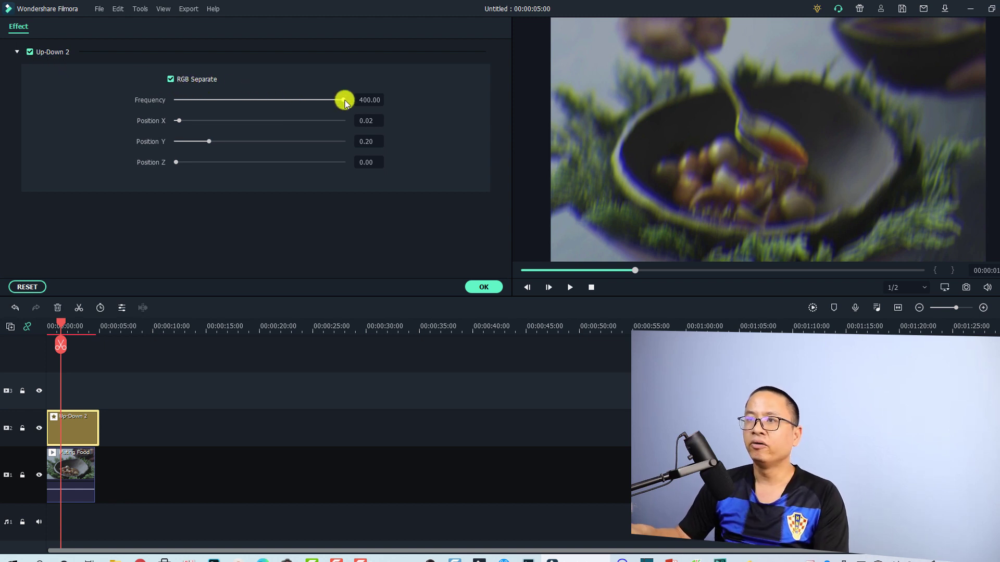
{"action": "left_click_drag", "start_coordinate": [401, 120], "coordinate": [304, 124]}
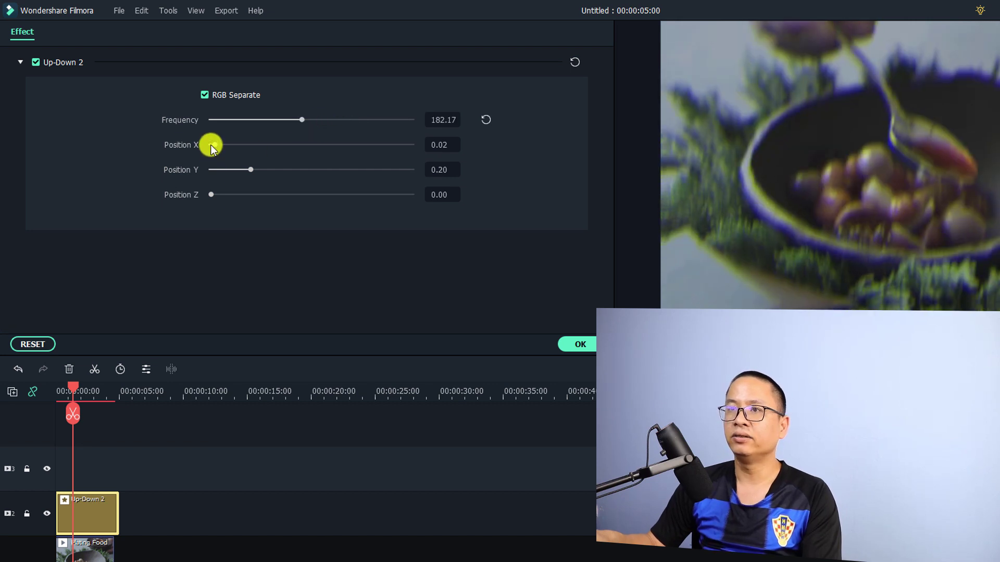
{"action": "left_click_drag", "start_coordinate": [219, 145], "coordinate": [215, 149]}
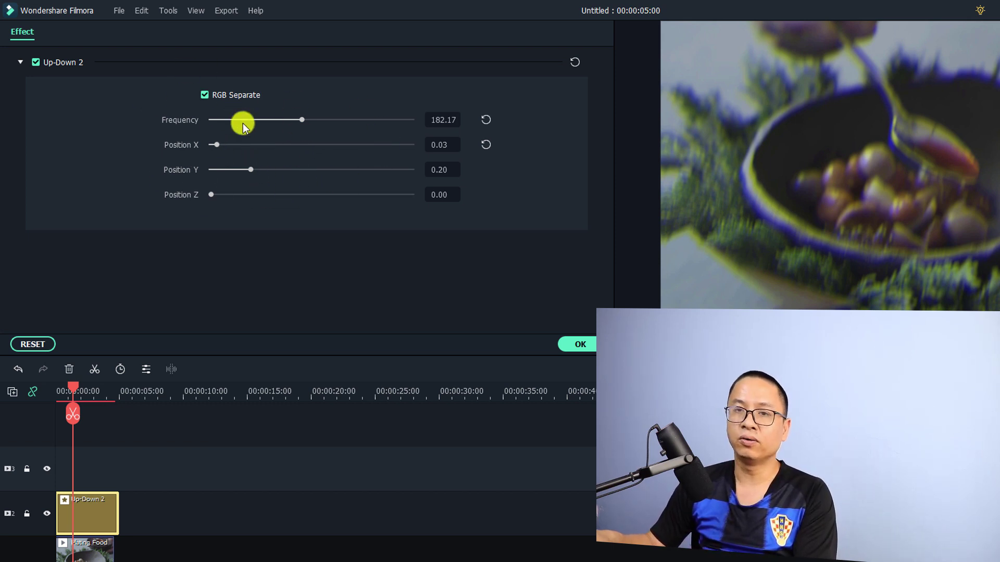
{"action": "left_click", "coordinate": [568, 351]}
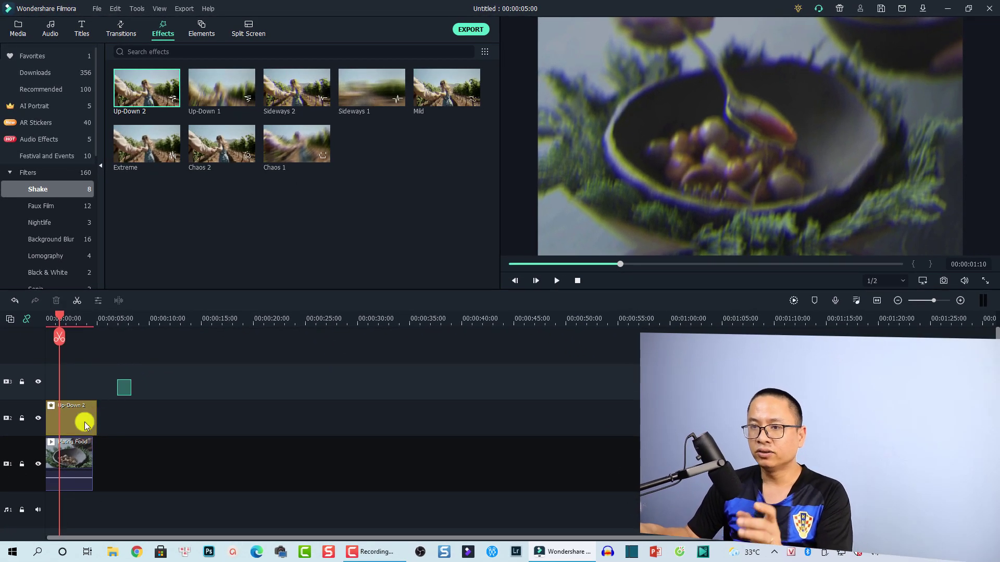
{"action": "left_click", "coordinate": [86, 426]}
{"action": "key", "text": "Delete"}
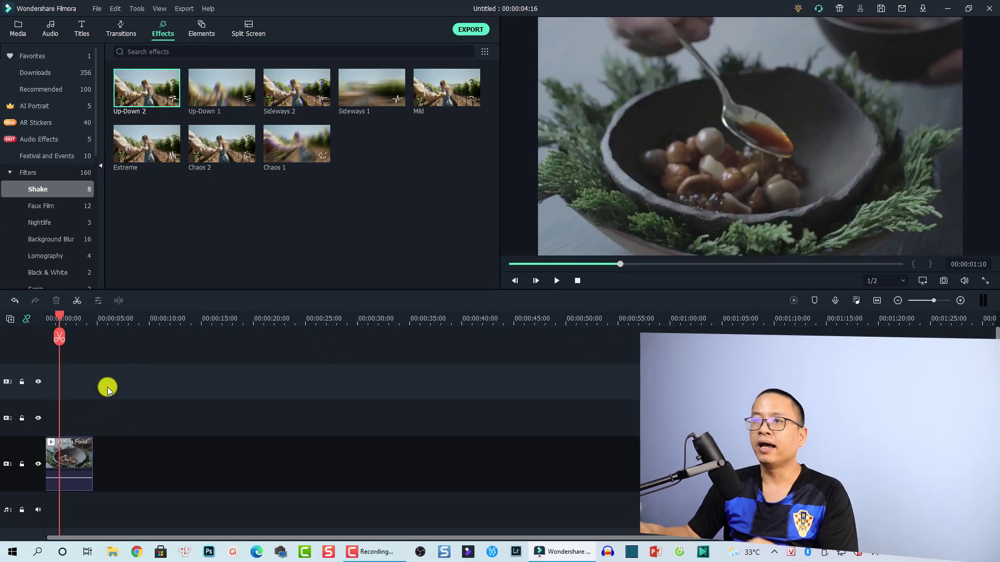
Reapply Up-Down 2 to the Plating Food clip and lower its Frequency from 400.00 to 259.87
{"action": "left_click_drag", "start_coordinate": [147, 100], "coordinate": [55, 446]}
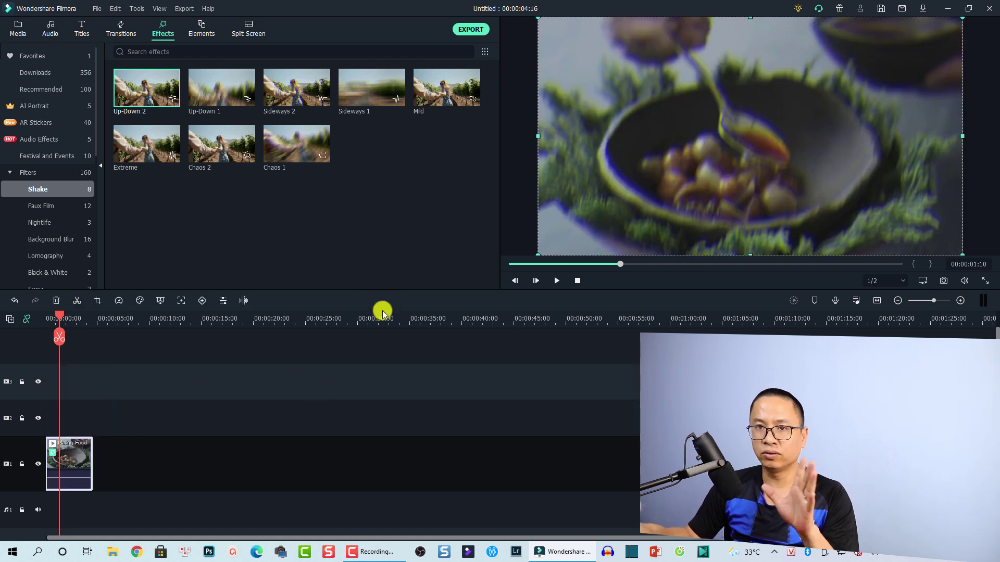
{"action": "double_click", "coordinate": [78, 459]}
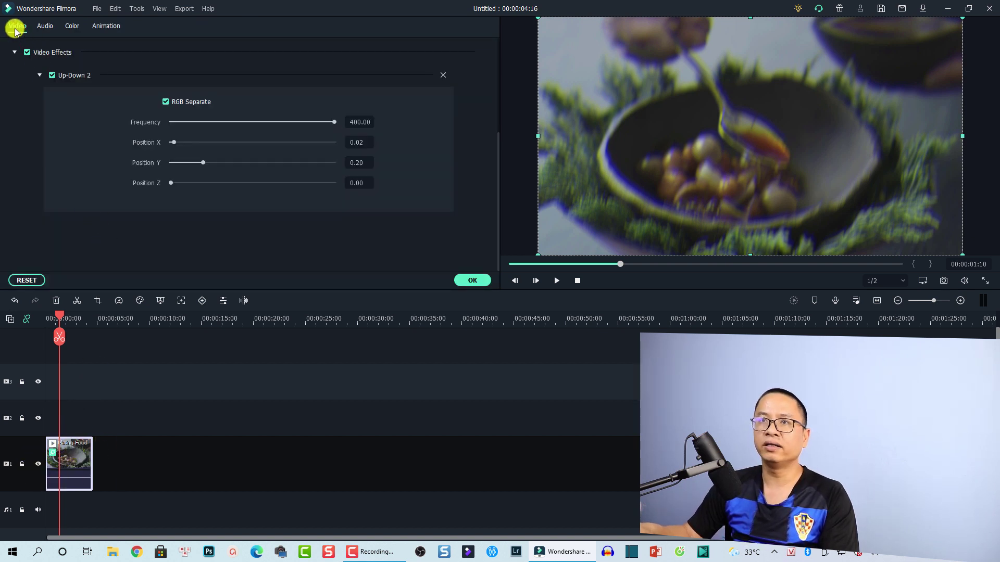
{"action": "scroll", "coordinate": [395, 156], "scroll_direction": "up", "scroll_amount": 5}
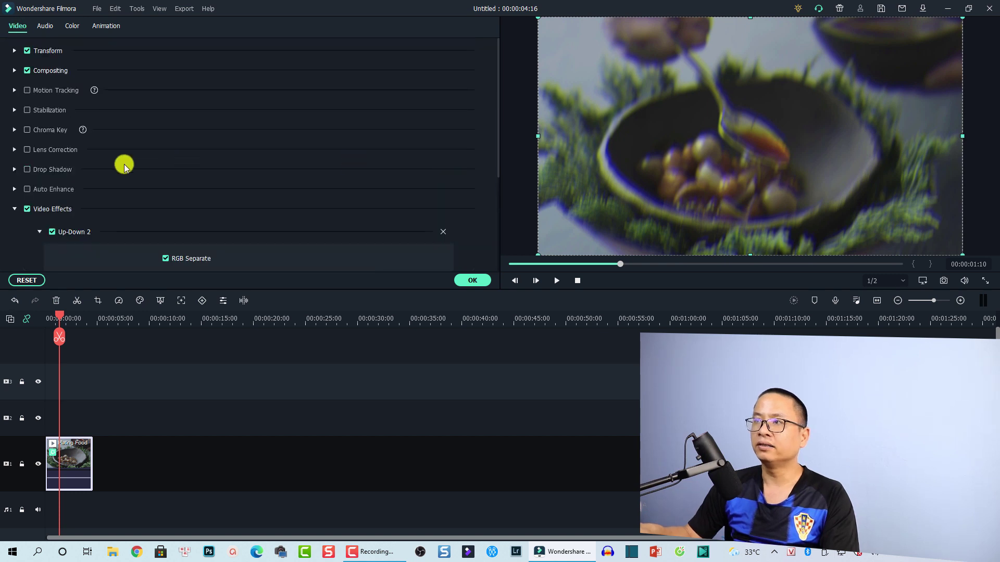
{"action": "scroll", "coordinate": [46, 218], "scroll_direction": "down", "scroll_amount": 3}
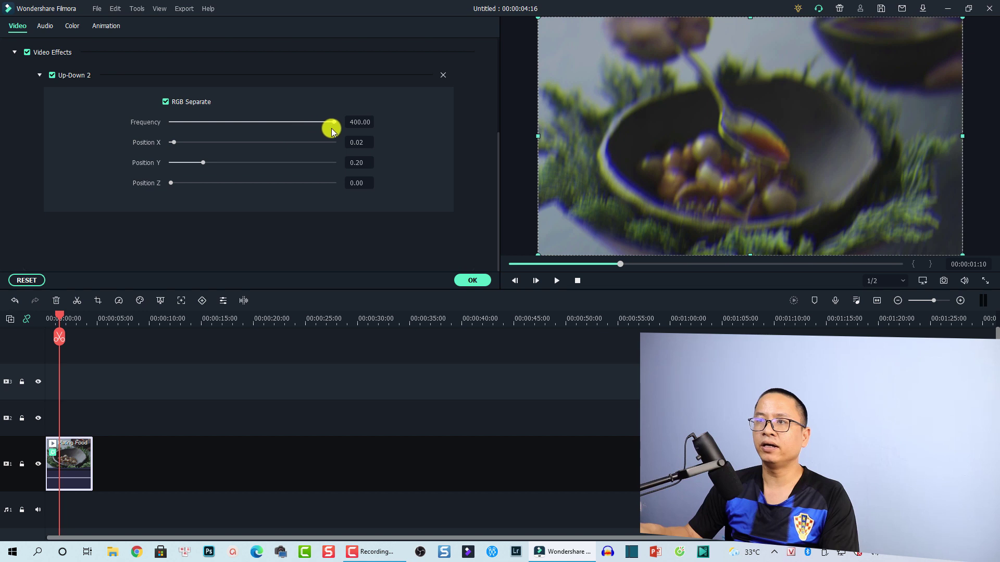
{"action": "left_click_drag", "start_coordinate": [331, 123], "coordinate": [277, 123]}
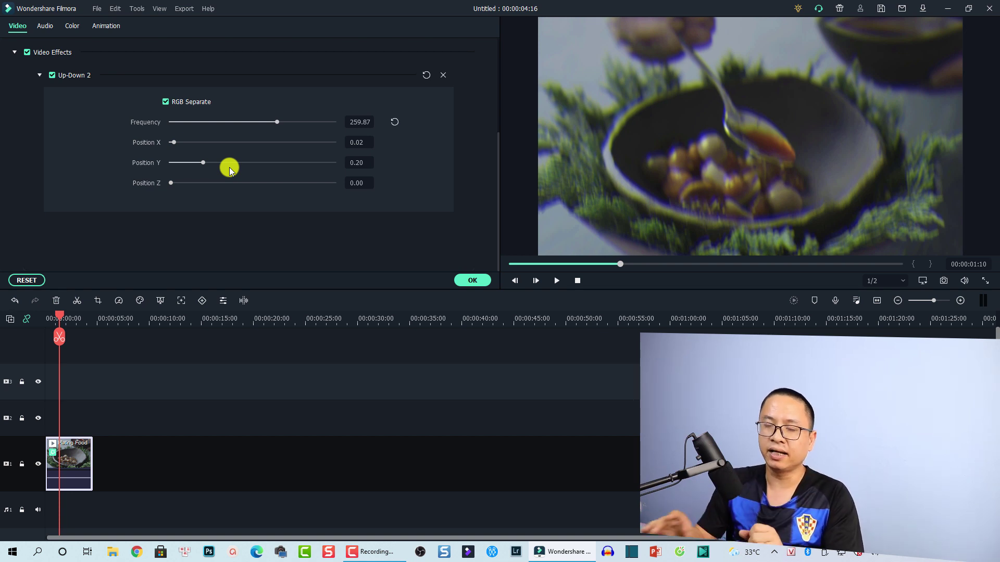
Confirm the effect settings and place IMG_0001 on track 1 after the food clip
{"action": "left_click", "coordinate": [470, 281]}
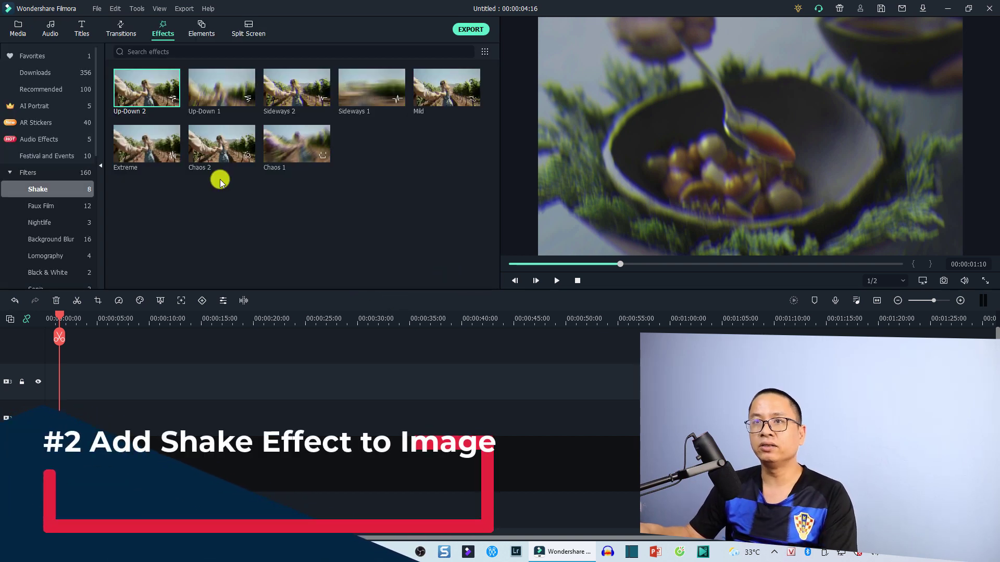
{"action": "left_click", "coordinate": [21, 29]}
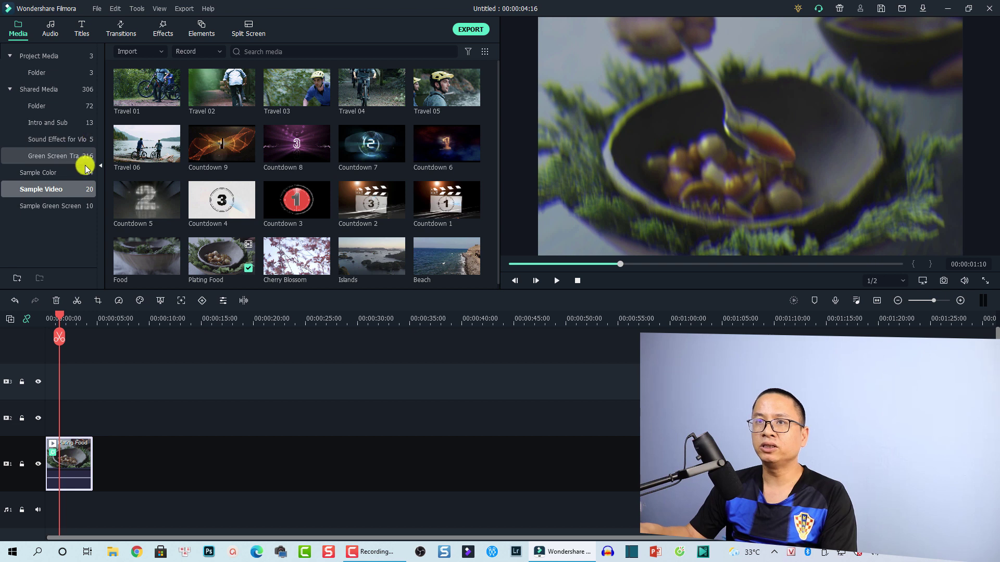
{"action": "left_click", "coordinate": [38, 73]}
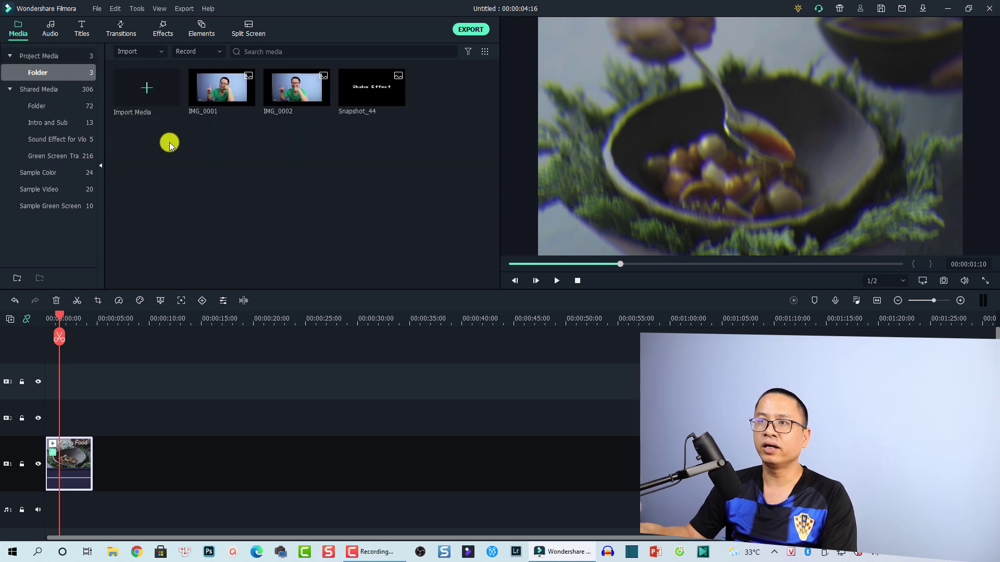
{"action": "left_click_drag", "start_coordinate": [209, 95], "coordinate": [106, 451]}
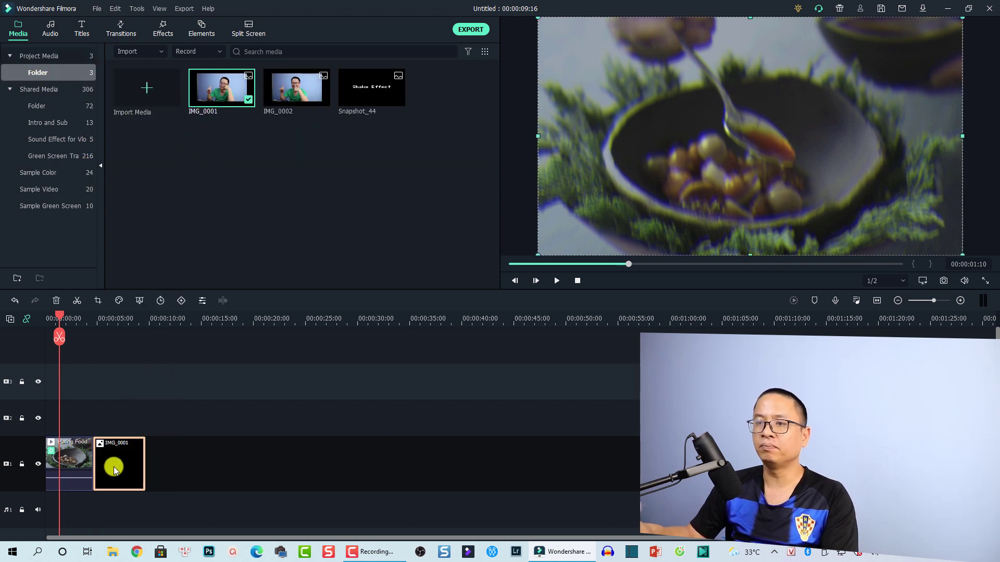
Preview the IMG_0001 photo clip around the five-second mark, stepping frame by frame
{"action": "left_click", "coordinate": [105, 325]}
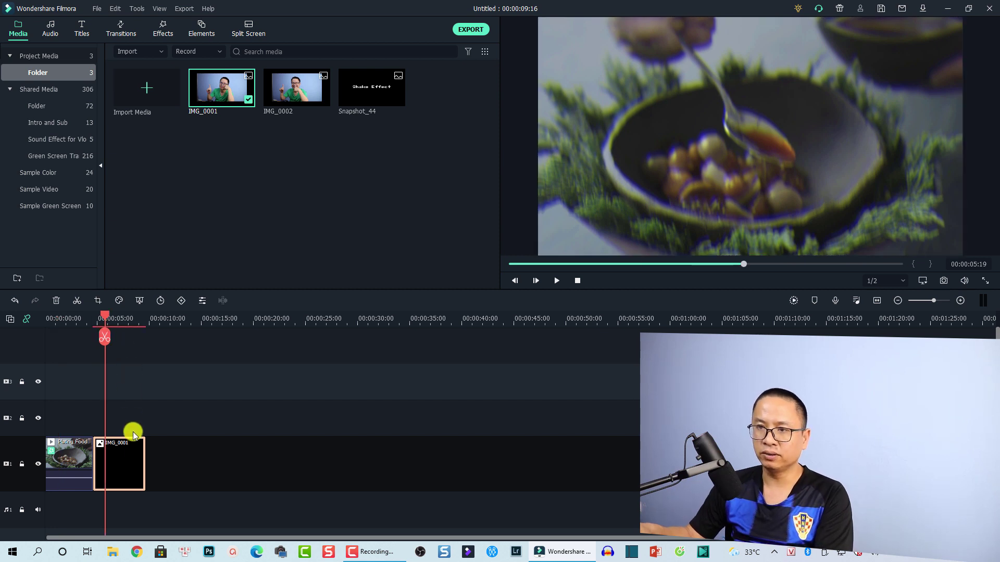
{"action": "left_click", "coordinate": [126, 464]}
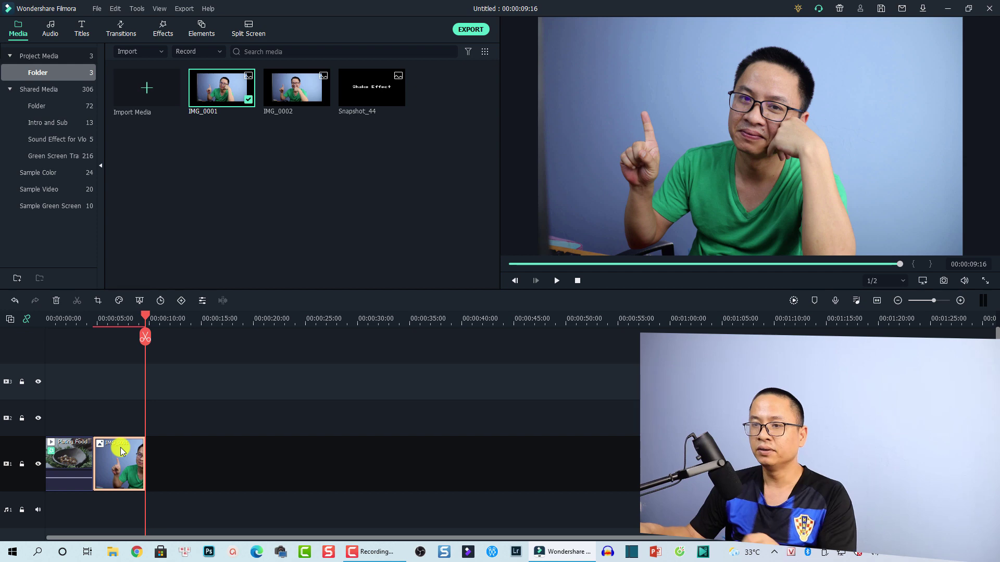
{"action": "right_click", "coordinate": [120, 447]}
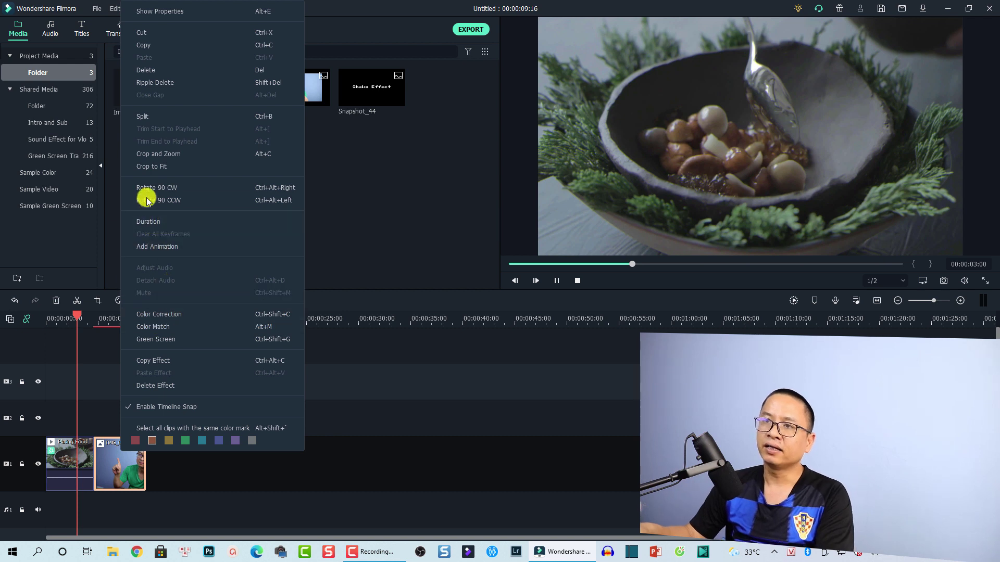
{"action": "left_click", "coordinate": [149, 166]}
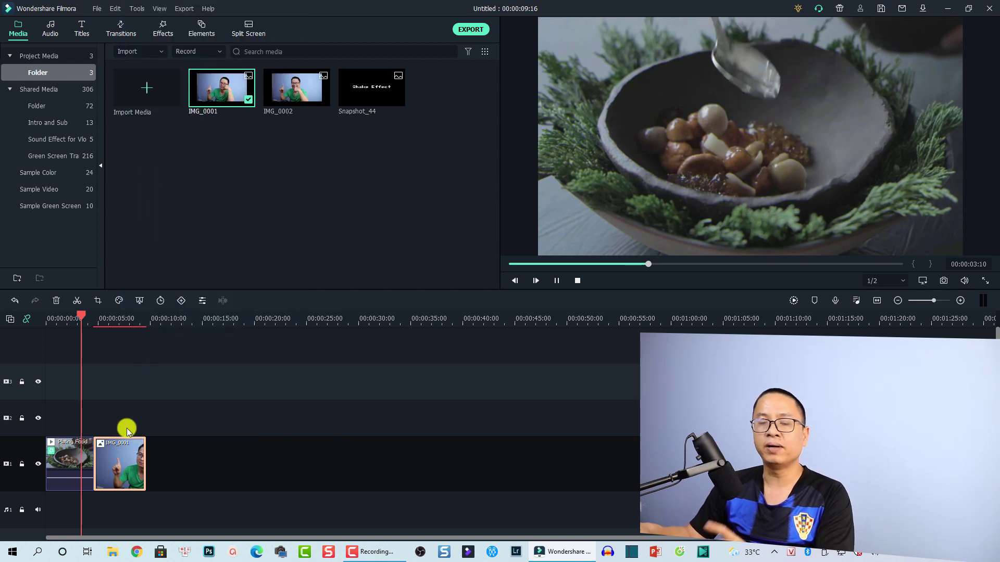
{"action": "left_click", "coordinate": [100, 321]}
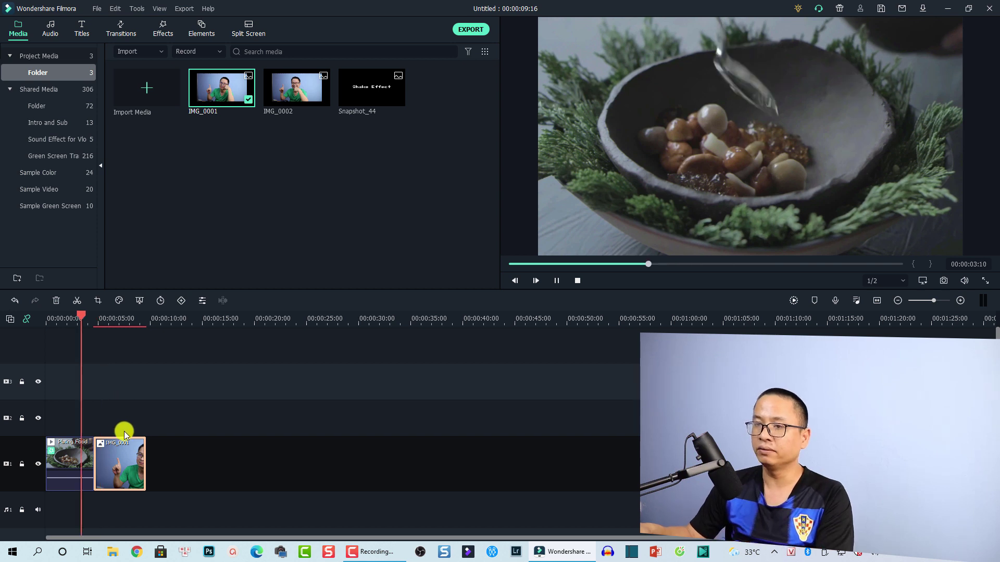
{"action": "key", "text": "space"}
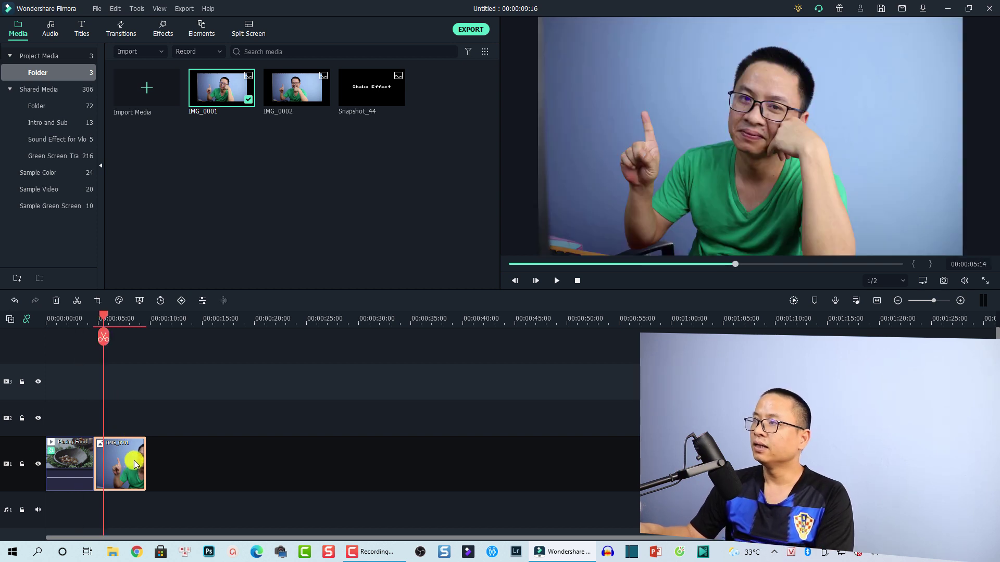
{"action": "key", "text": "Right"}
{"action": "key", "text": "Right"}
{"action": "key", "text": "Right"}
{"action": "key", "text": "Right"}
{"action": "key", "text": "Right"}
{"action": "key", "text": "Right"}
{"action": "key", "text": "Right"}
{"action": "key", "text": "Right"}
{"action": "key", "text": "Right"}
{"action": "key", "text": "Right"}
{"action": "key", "text": "Right"}
{"action": "key", "text": "Right"}
{"action": "key", "text": "Right"}
{"action": "key", "text": "Right"}
{"action": "key", "text": "Right"}
{"action": "key", "text": "Right"}
{"action": "key", "text": "Right"}
{"action": "key", "text": "Right"}
{"action": "key", "text": "Right"}
{"action": "key", "text": "Right"}
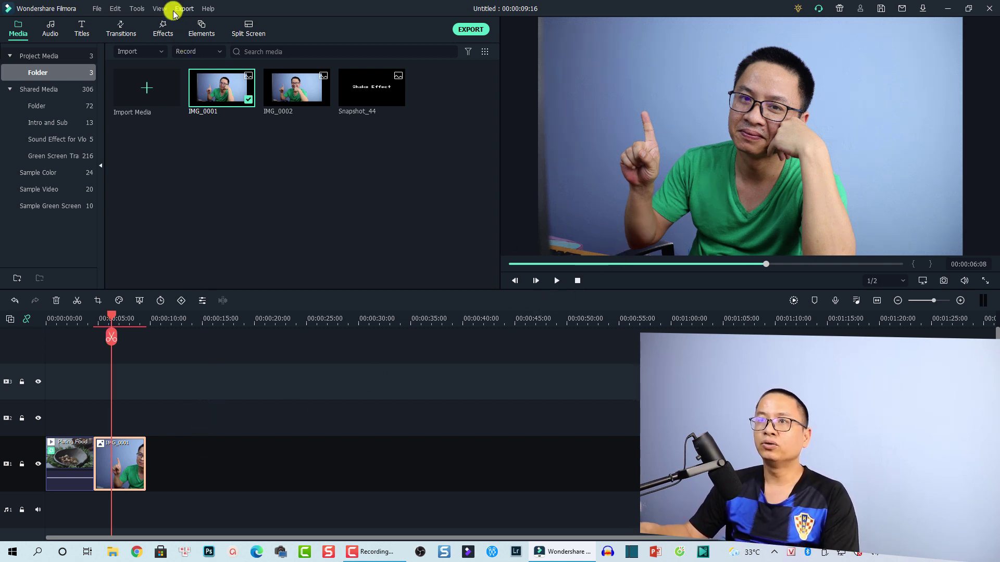
Add the Mild shake filter to the IMG_0001 clip and preview it from about 4:18
{"action": "left_click", "coordinate": [163, 29]}
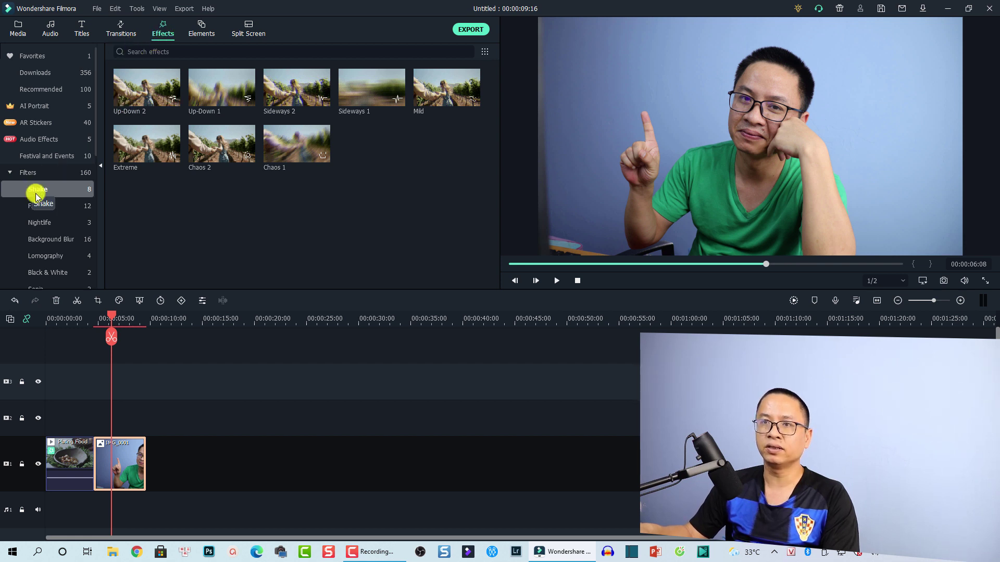
{"action": "left_click_drag", "start_coordinate": [440, 98], "coordinate": [112, 446]}
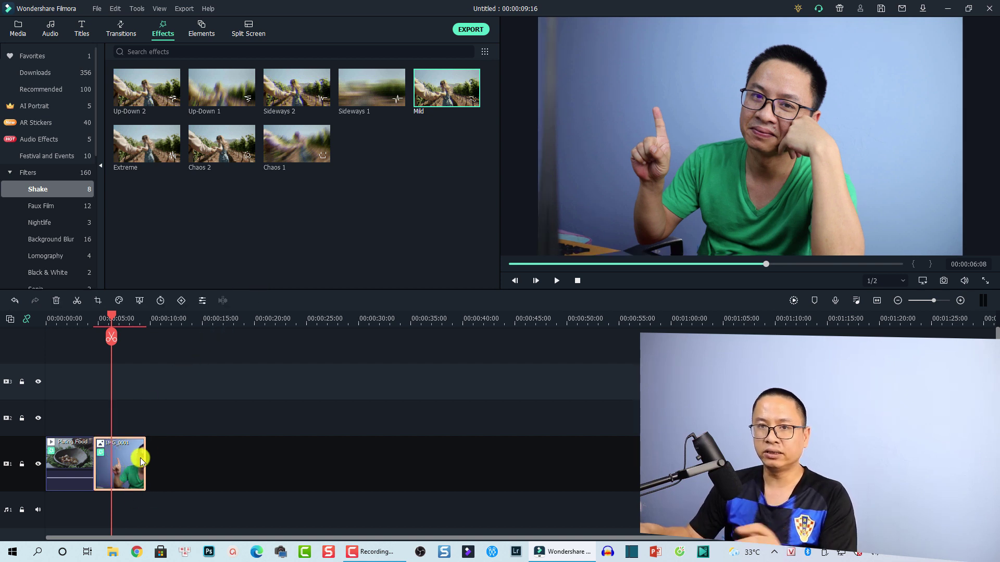
{"action": "left_click", "coordinate": [94, 318]}
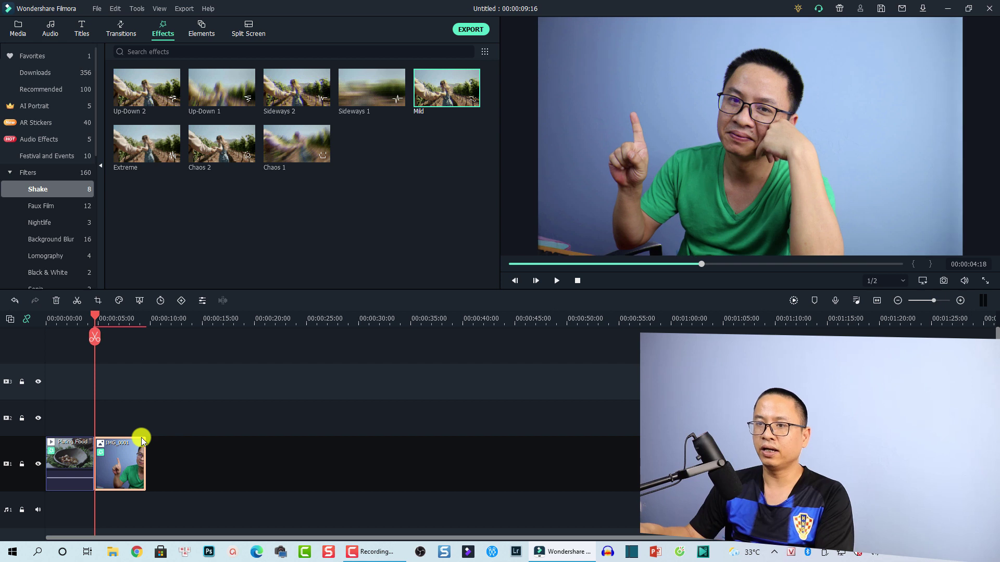
{"action": "key", "text": "space"}
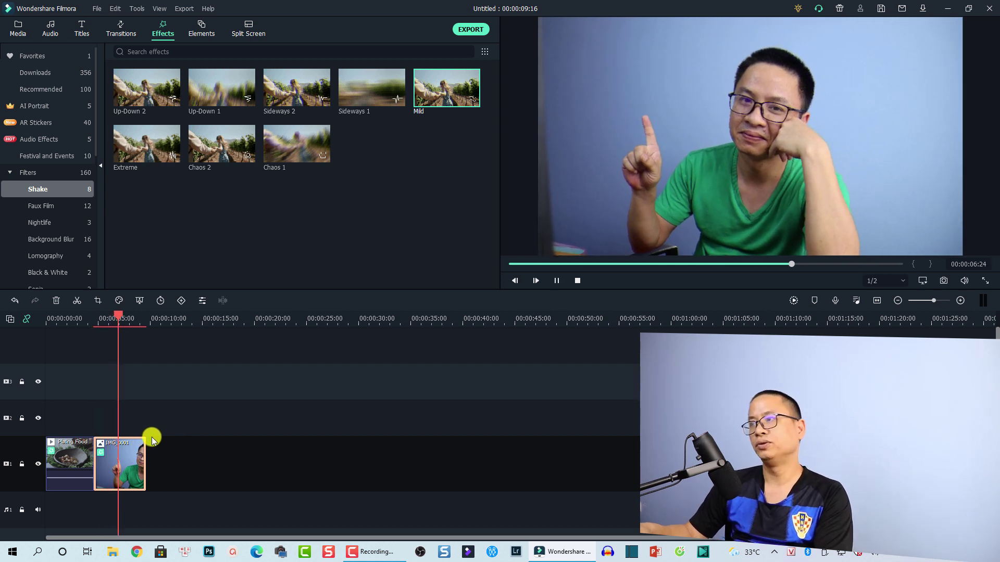
{"action": "key", "text": "space"}
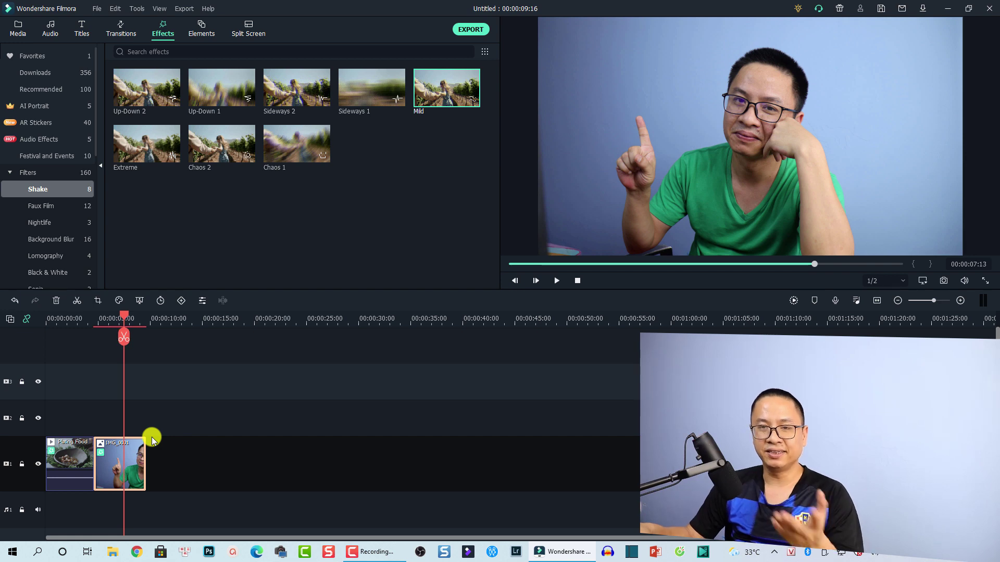
Remove the filter from IMG_0001, put Mild on track 2 above the photo, and preview it
{"action": "right_click", "coordinate": [132, 464]}
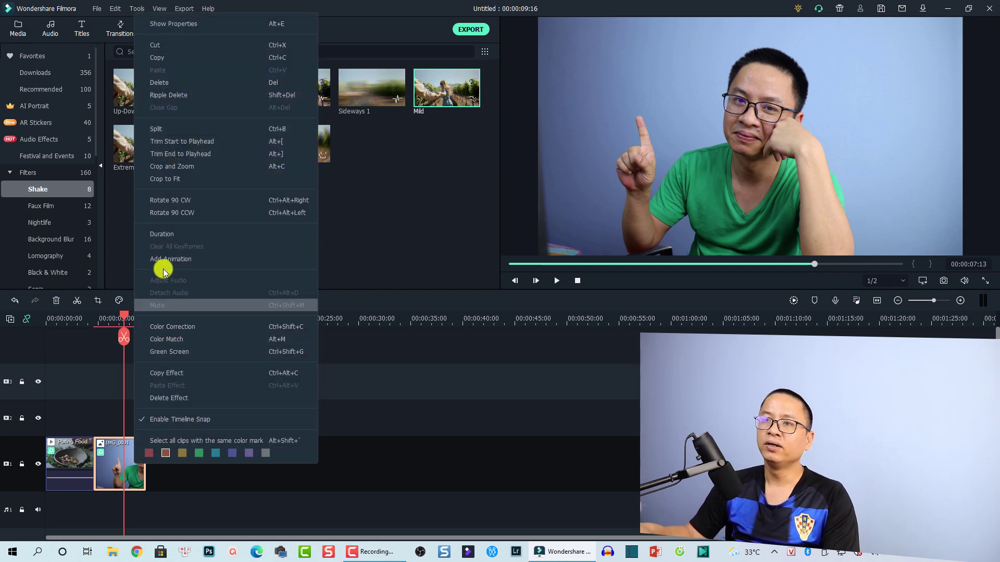
{"action": "left_click", "coordinate": [156, 398]}
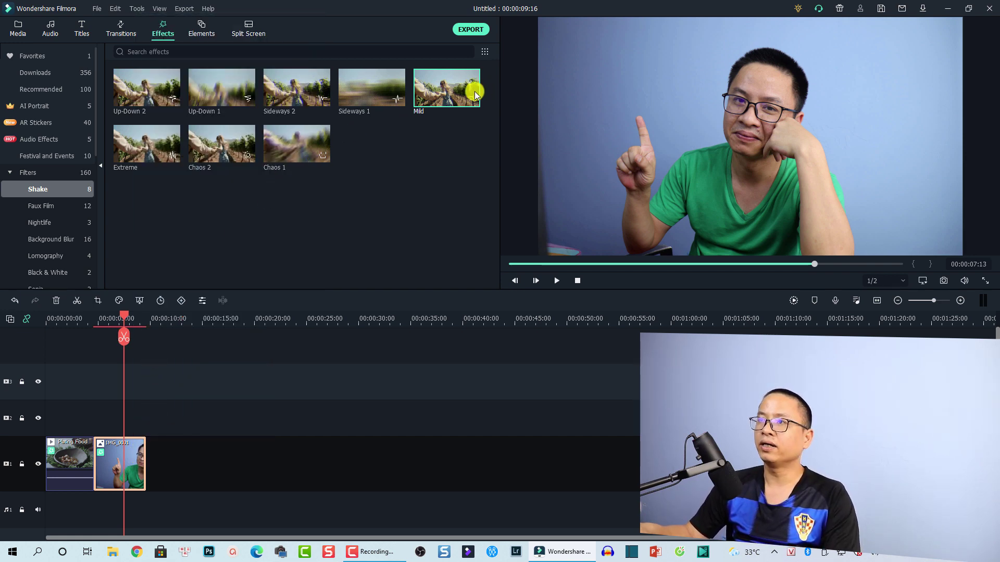
{"action": "left_click_drag", "start_coordinate": [196, 370], "coordinate": [117, 419]}
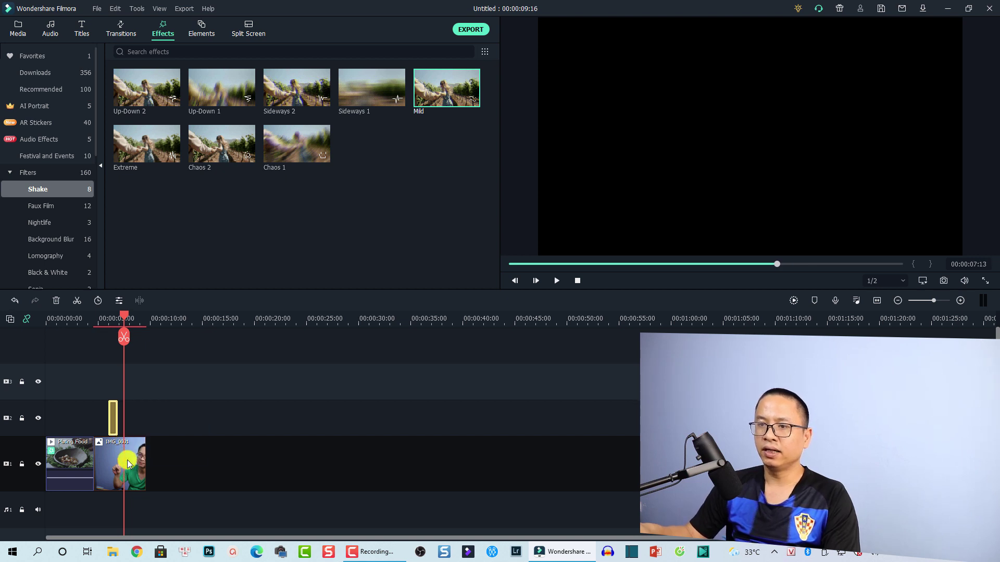
{"action": "left_click", "coordinate": [97, 319]}
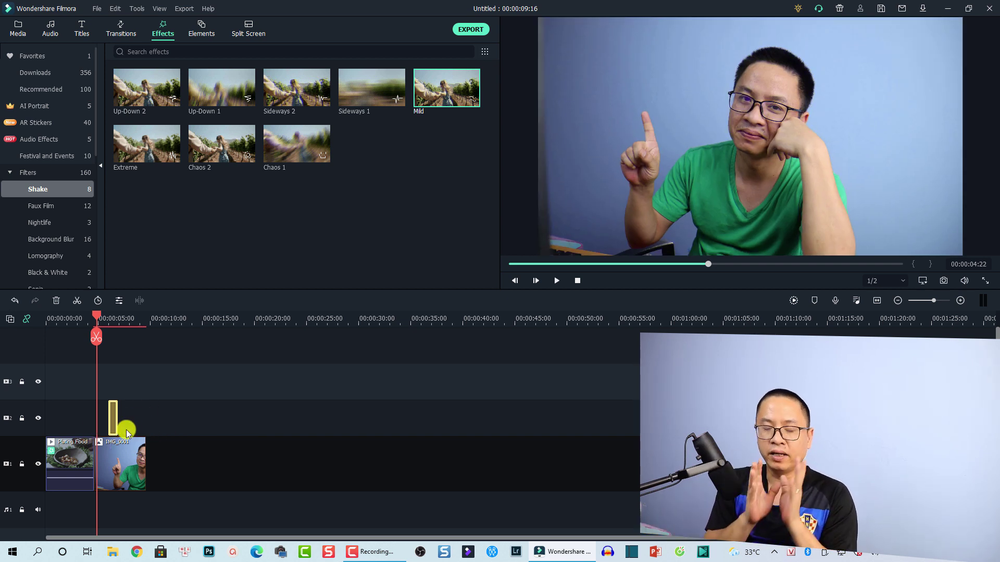
{"action": "key", "text": "space"}
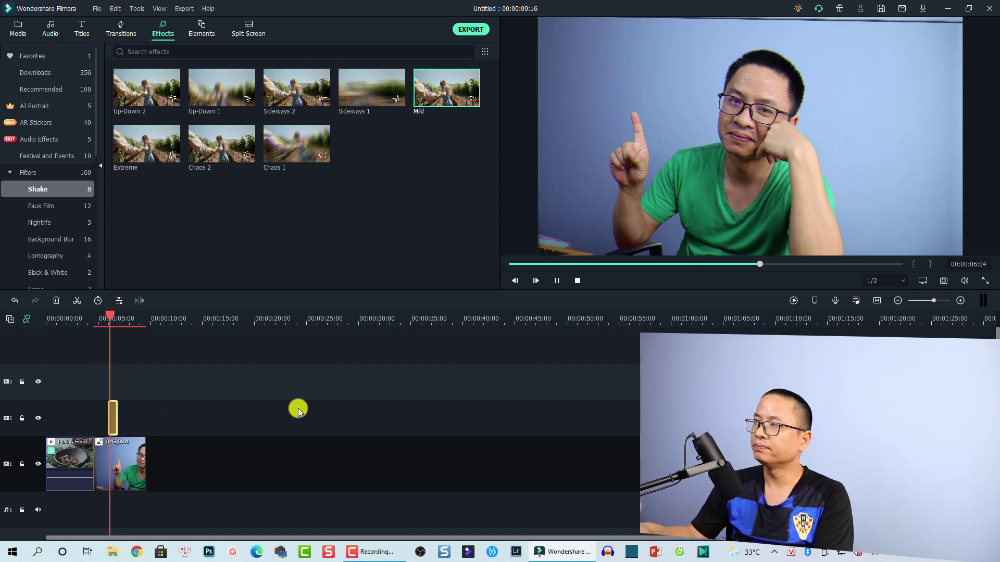
{"action": "key", "text": "space"}
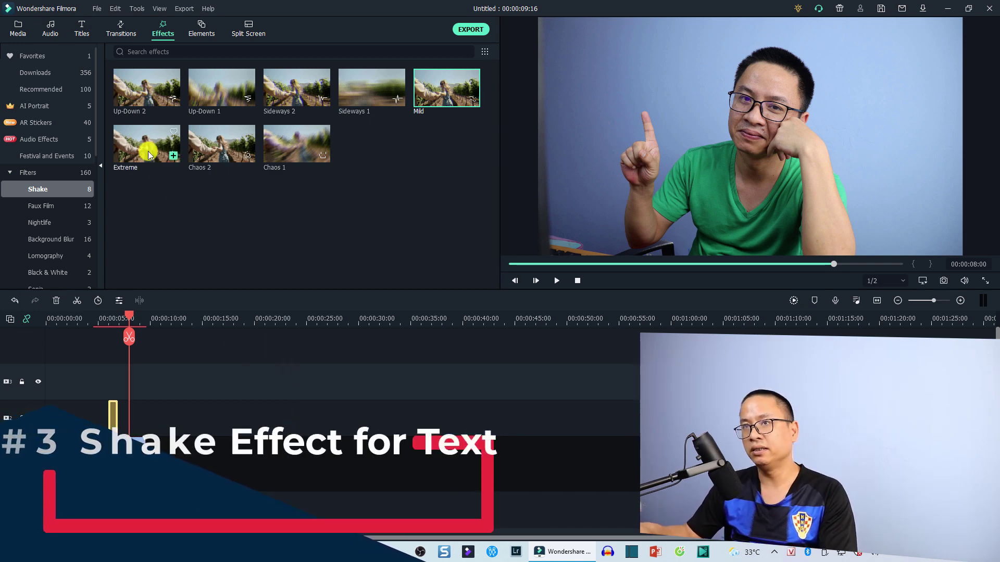
Search the Titles library for 'def' to find the Default Title preset
{"action": "left_click", "coordinate": [86, 29]}
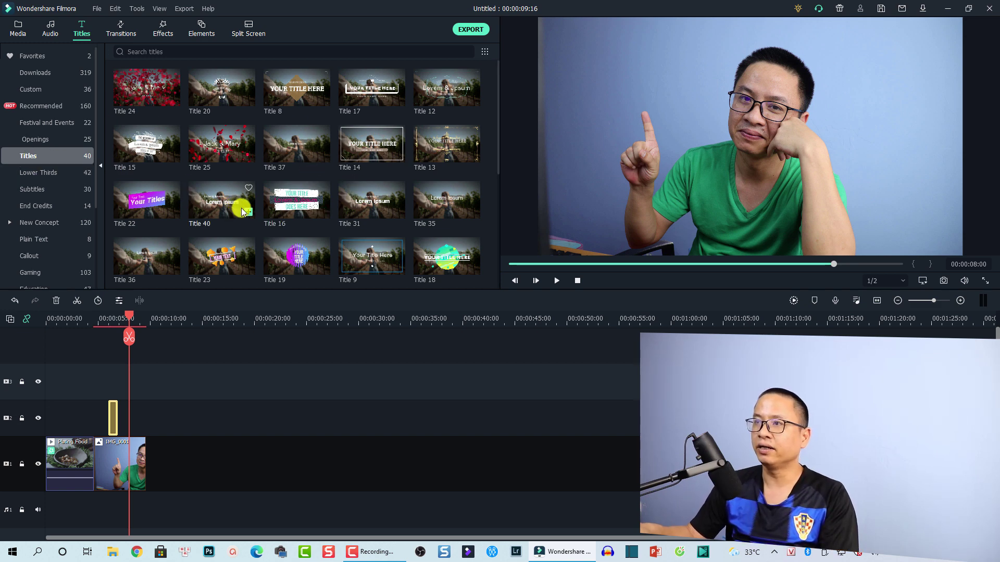
{"action": "scroll", "coordinate": [141, 260], "scroll_direction": "down", "scroll_amount": 5}
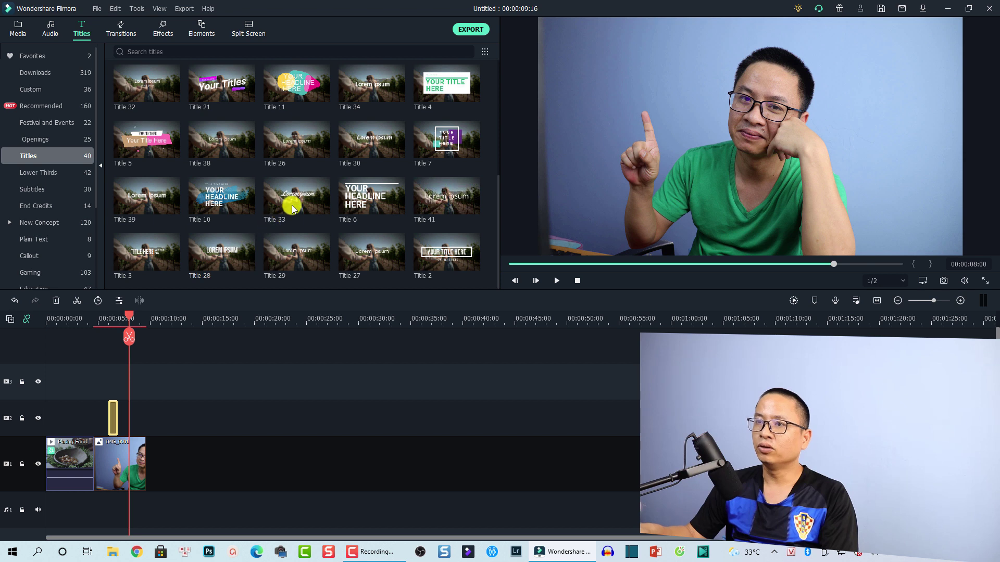
{"action": "left_click", "coordinate": [460, 51]}
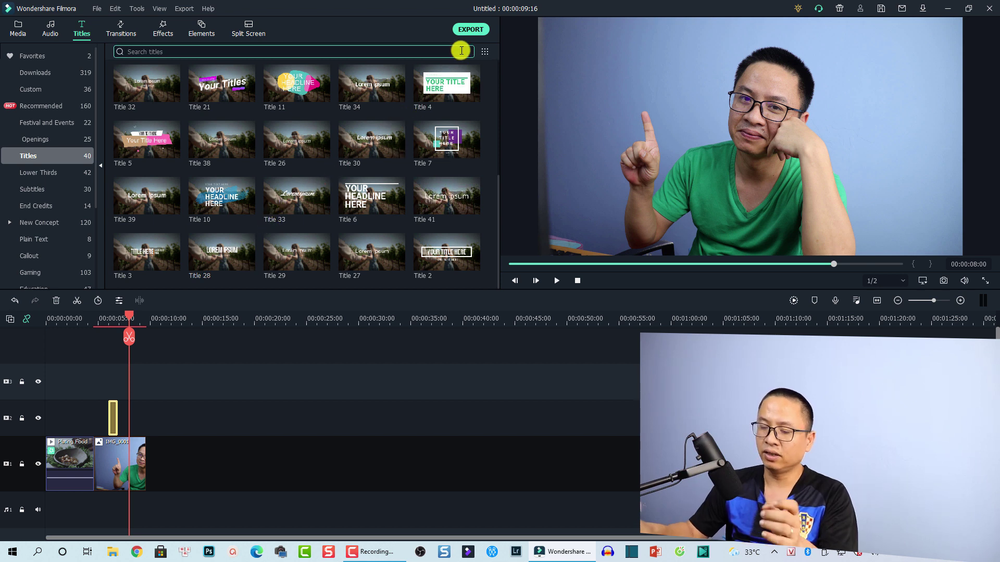
{"action": "type", "text": "de"}
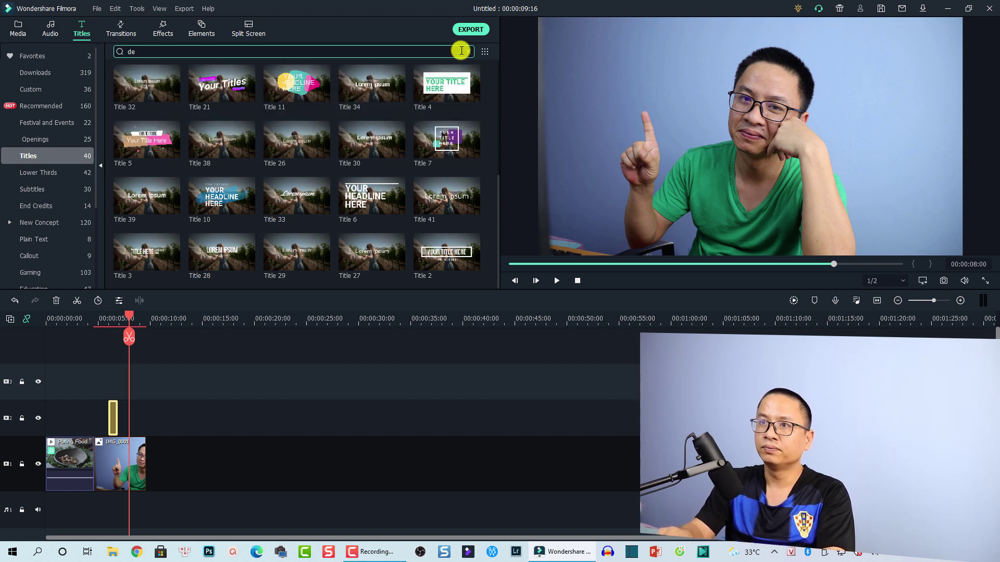
{"action": "type", "text": "fault"}
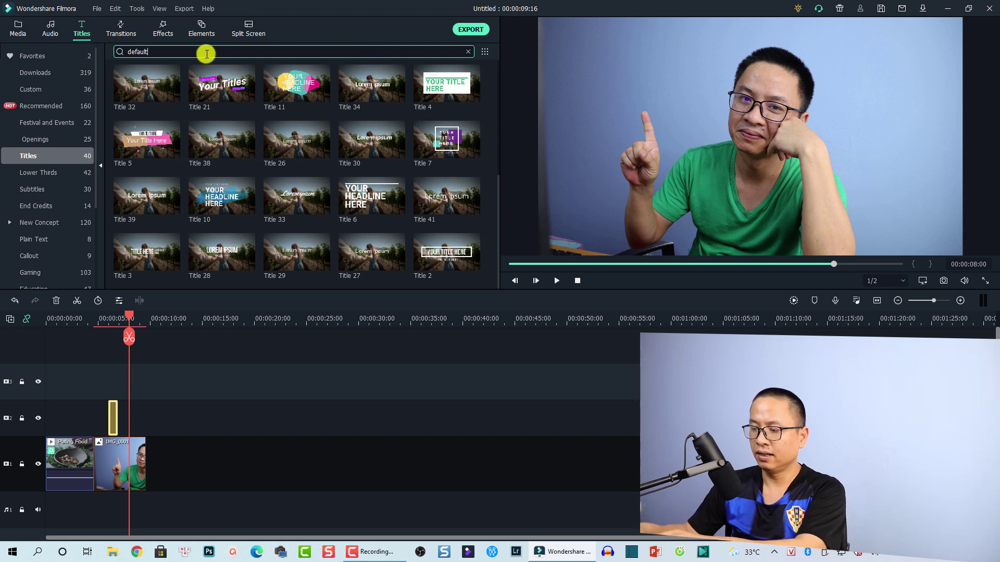
{"action": "key", "text": "Return"}
Preview Default Title and place it on video track 1 after IMG_0001
{"action": "left_click", "coordinate": [145, 103]}
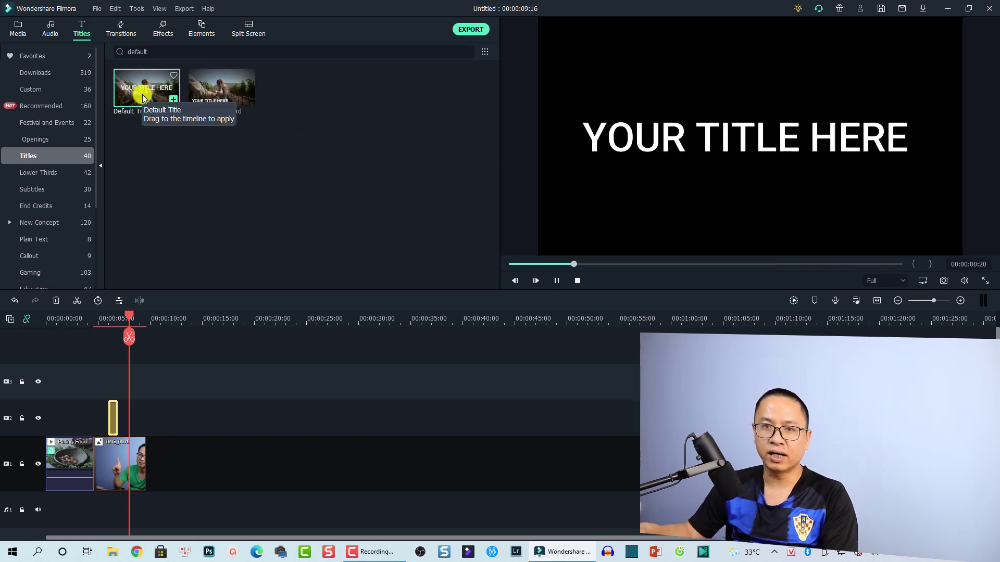
{"action": "left_click_drag", "start_coordinate": [141, 95], "coordinate": [165, 437]}
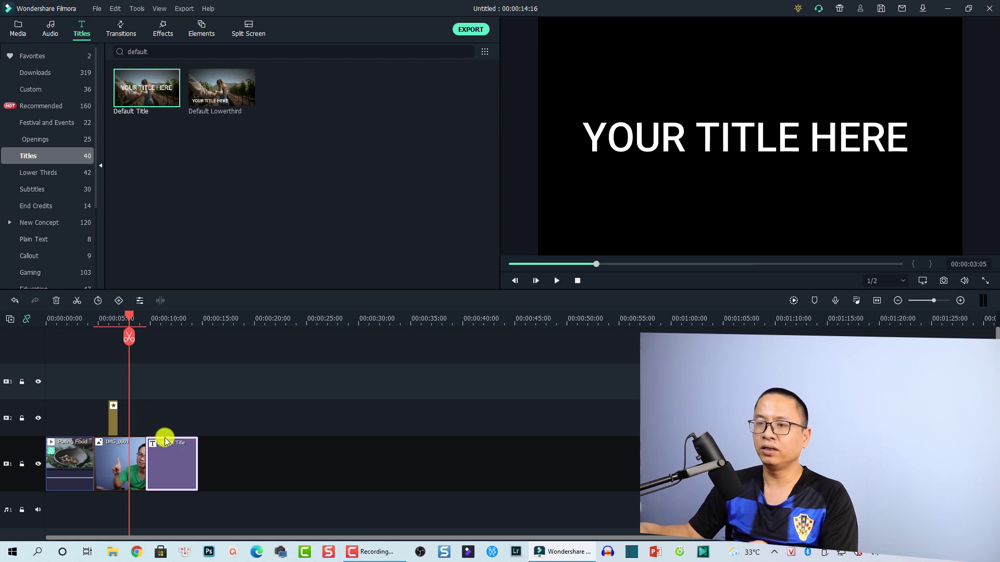
{"action": "left_click", "coordinate": [158, 327]}
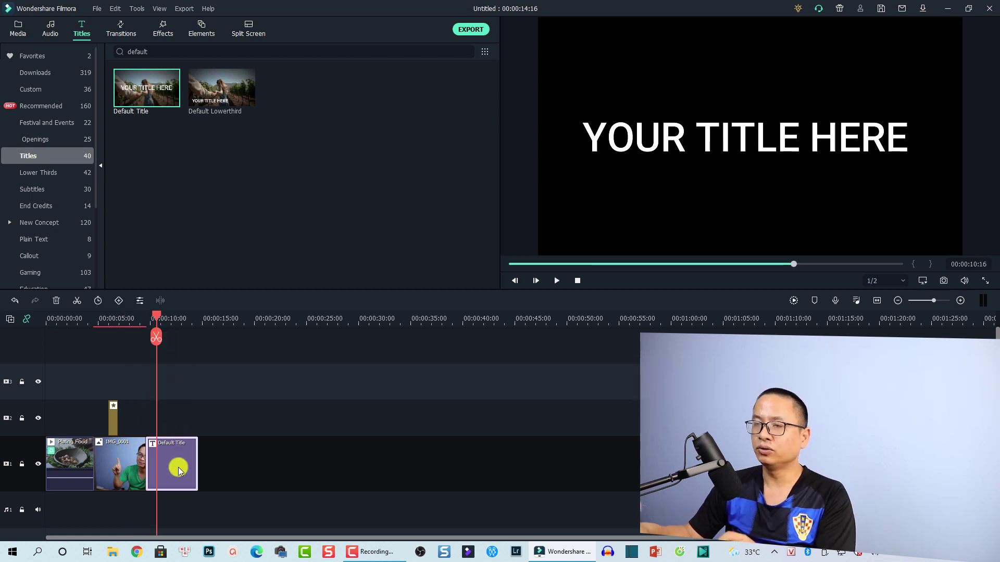
Replace the title's YOUR TITLE HERE text with 'Shake Text' in the title editor
{"action": "double_click", "coordinate": [178, 471]}
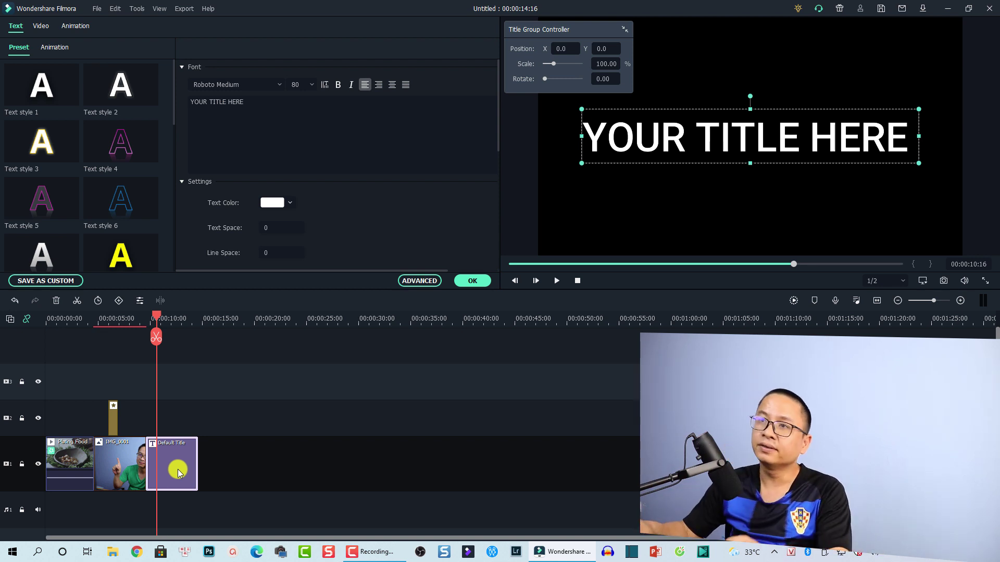
{"action": "left_click", "coordinate": [266, 110]}
{"action": "key", "text": "ctrl+a"}
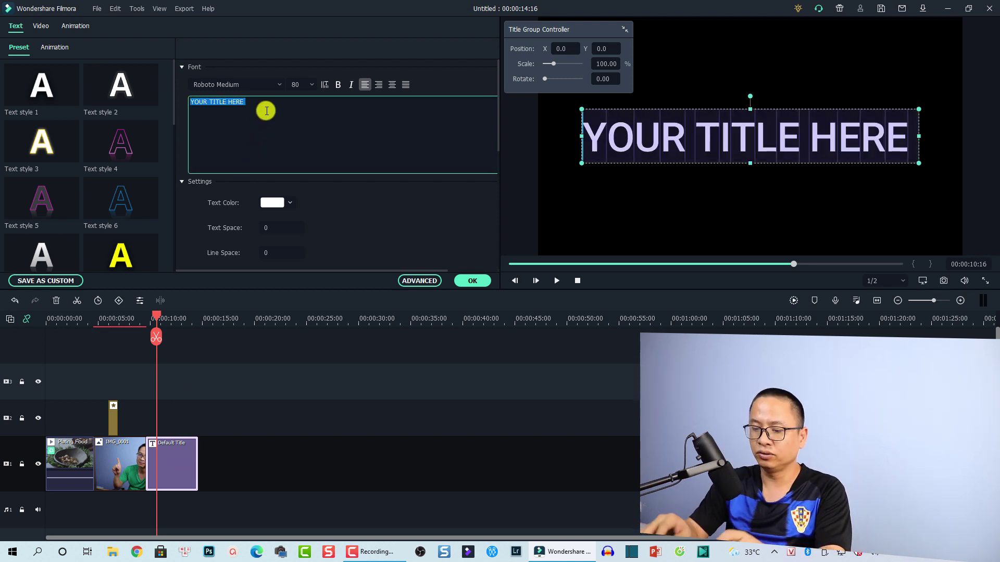
{"action": "type", "text": "Shake Text"}
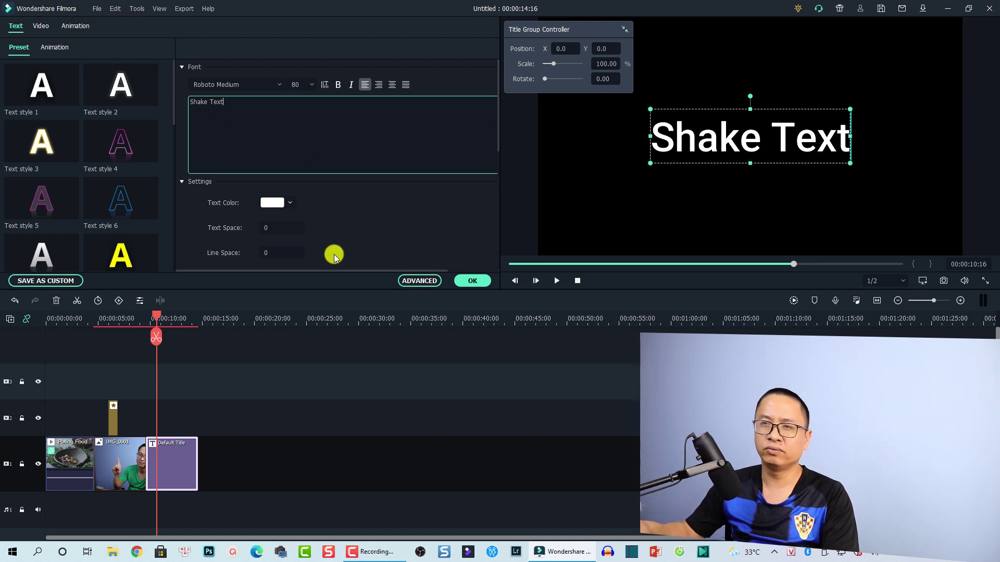
{"action": "left_click", "coordinate": [50, 48]}
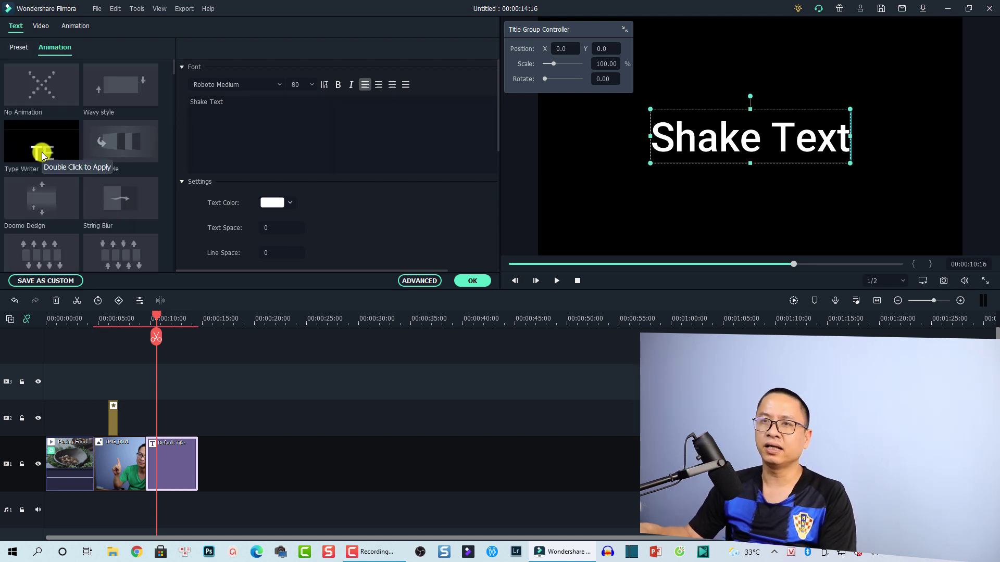
Preview String Blur, then give the title No Animation and confirm with OK
{"action": "double_click", "coordinate": [118, 195]}
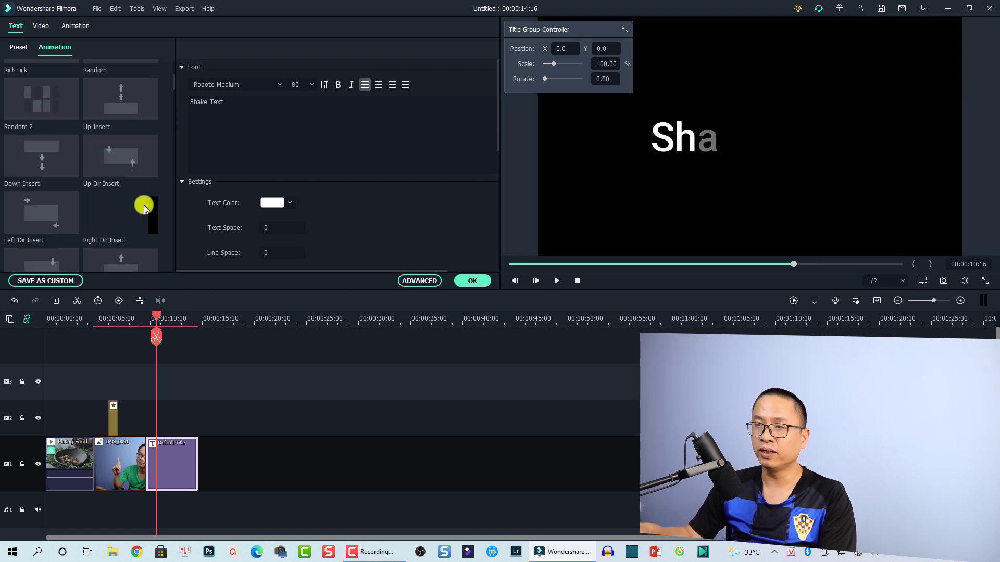
{"action": "scroll", "coordinate": [166, 164], "scroll_direction": "down", "scroll_amount": 3}
{"action": "scroll", "coordinate": [104, 163], "scroll_direction": "up", "scroll_amount": 5}
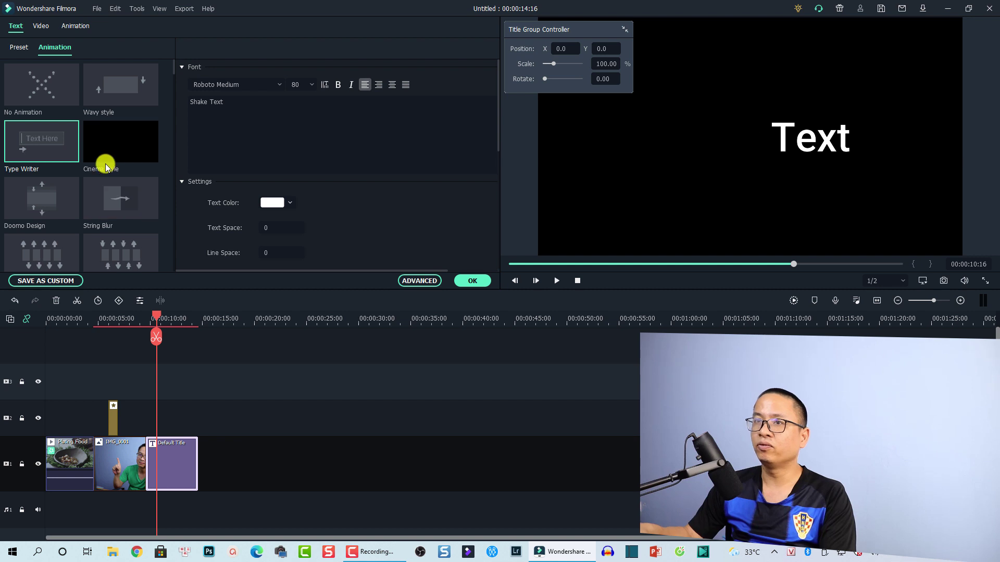
{"action": "left_click", "coordinate": [57, 90]}
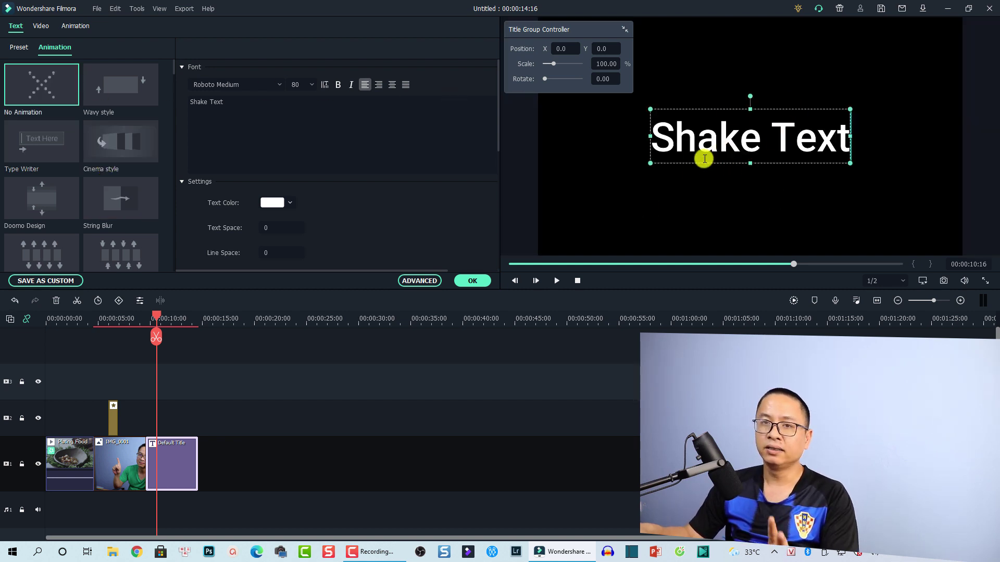
{"action": "left_click", "coordinate": [473, 282]}
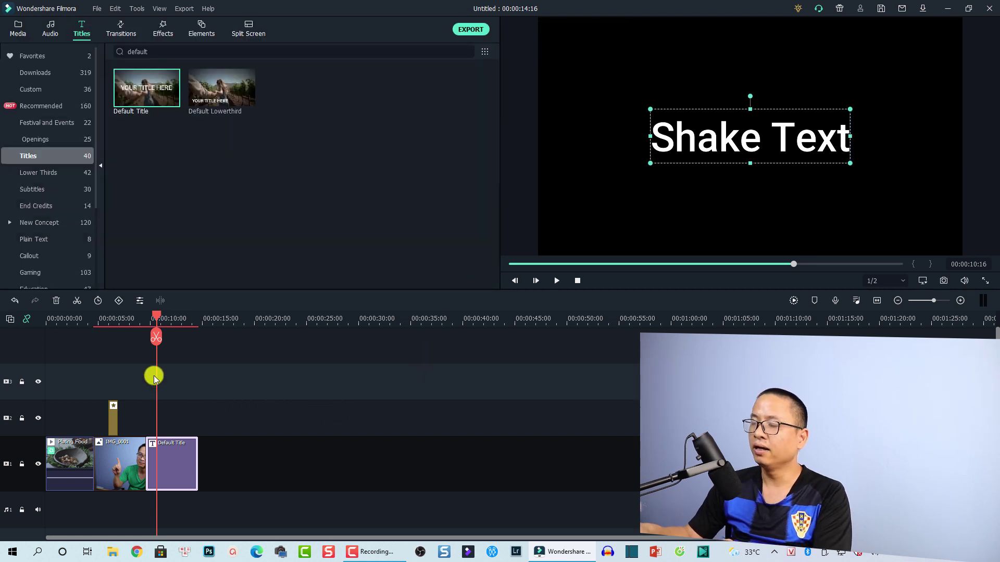
Move the playhead into the Shake Text title and view Snapshot_45 in project media
{"action": "left_click", "coordinate": [169, 325]}
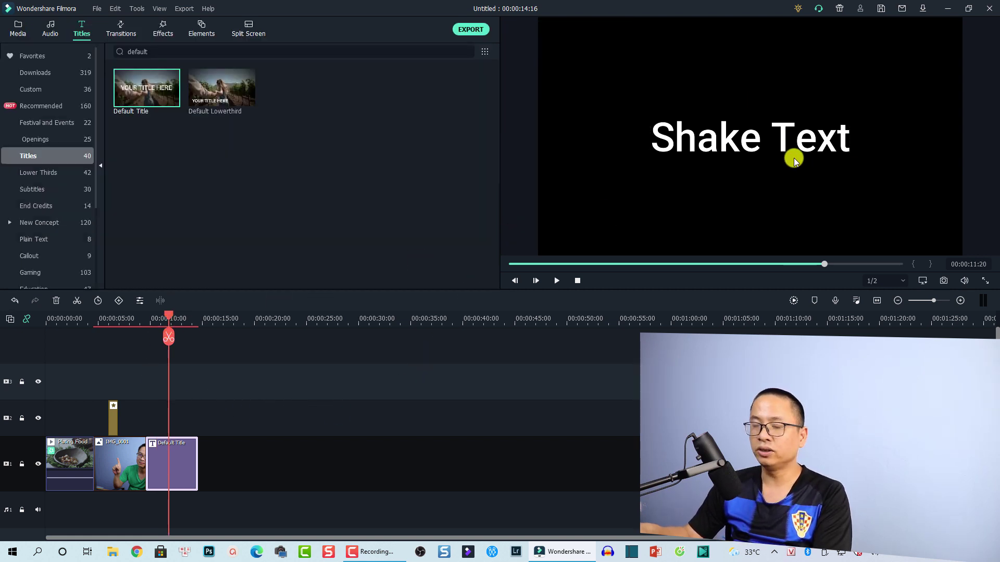
{"action": "left_click", "coordinate": [18, 28]}
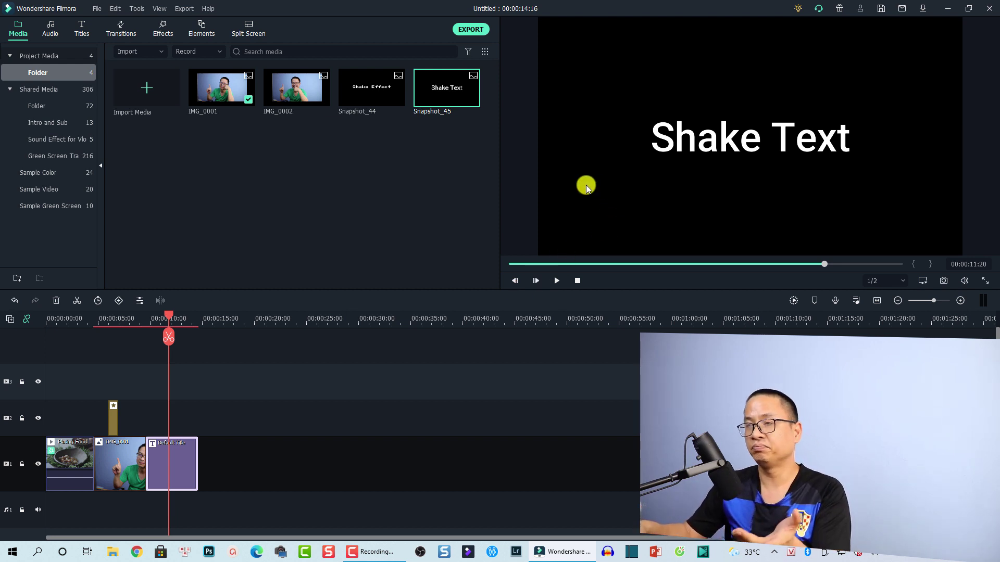
Add Snapshot_45 after the title, apply the Up-Down 1 shake filter, and play it back
{"action": "left_click_drag", "start_coordinate": [427, 102], "coordinate": [228, 432]}
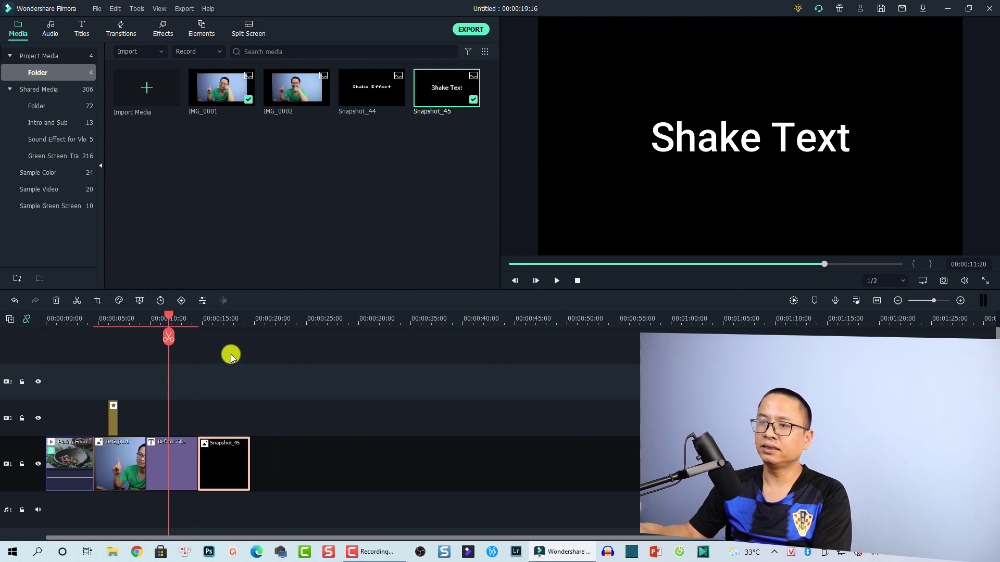
{"action": "left_click", "coordinate": [213, 320]}
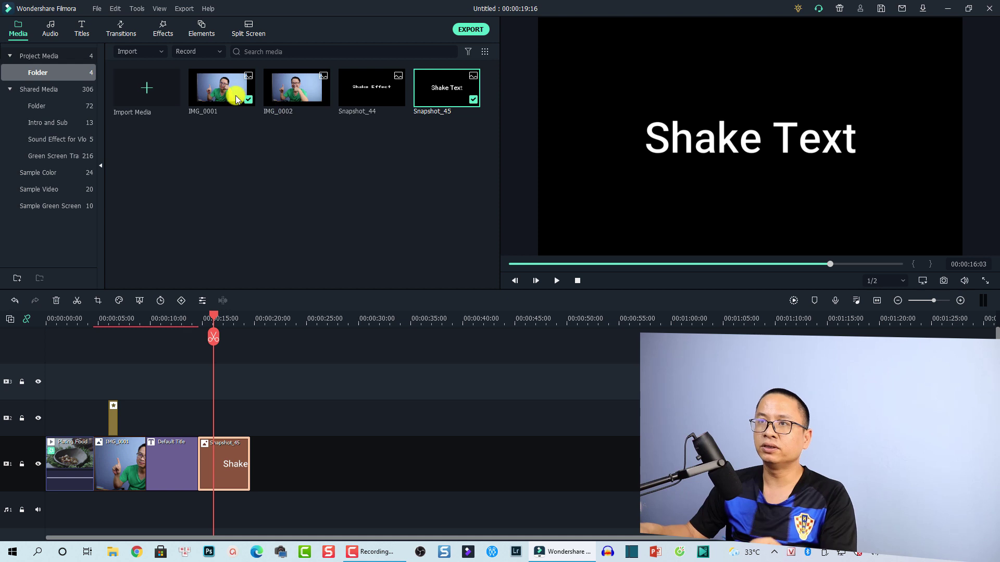
{"action": "left_click", "coordinate": [163, 29]}
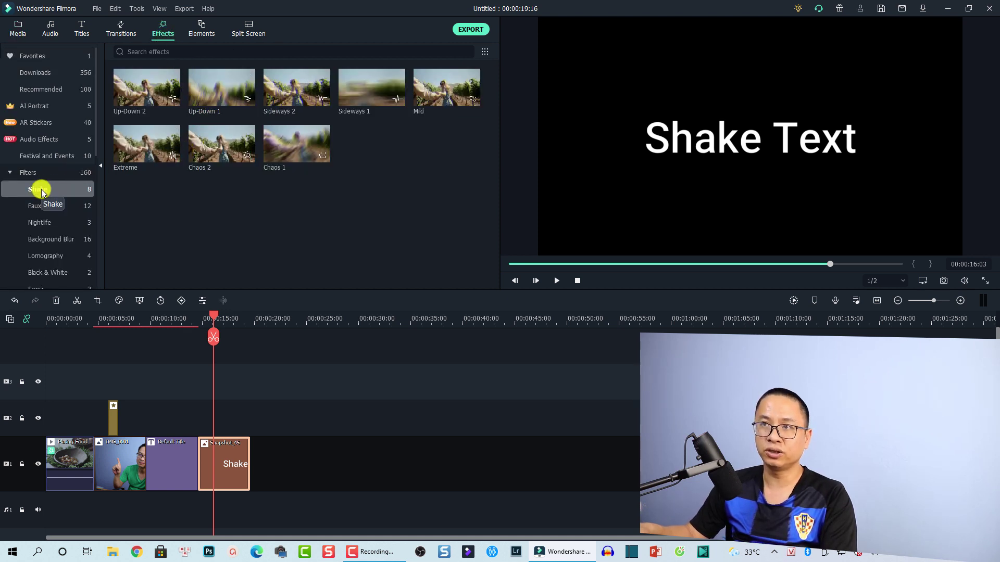
{"action": "left_click_drag", "start_coordinate": [208, 112], "coordinate": [262, 486]}
{"action": "left_click", "coordinate": [200, 322]}
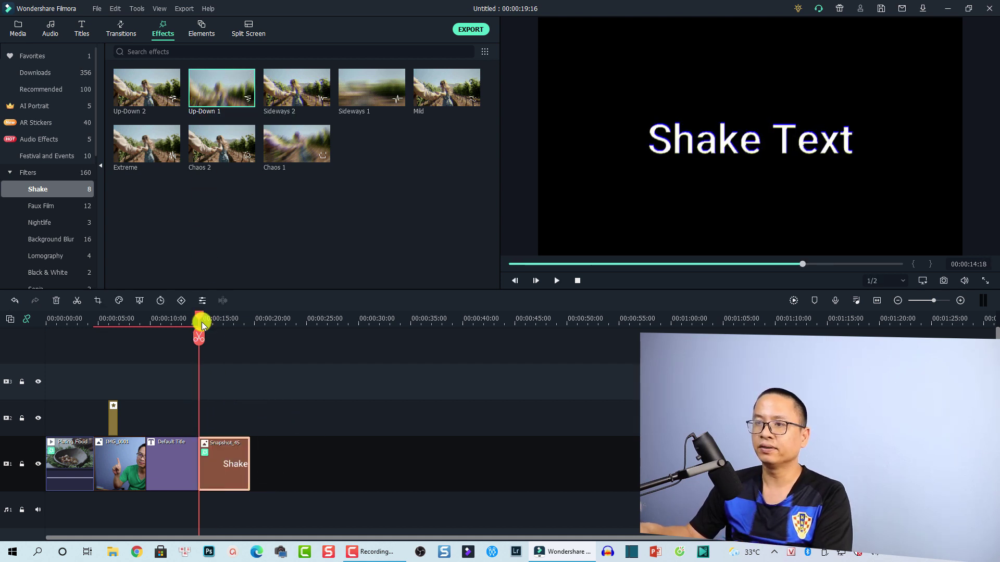
{"action": "key", "text": "space"}
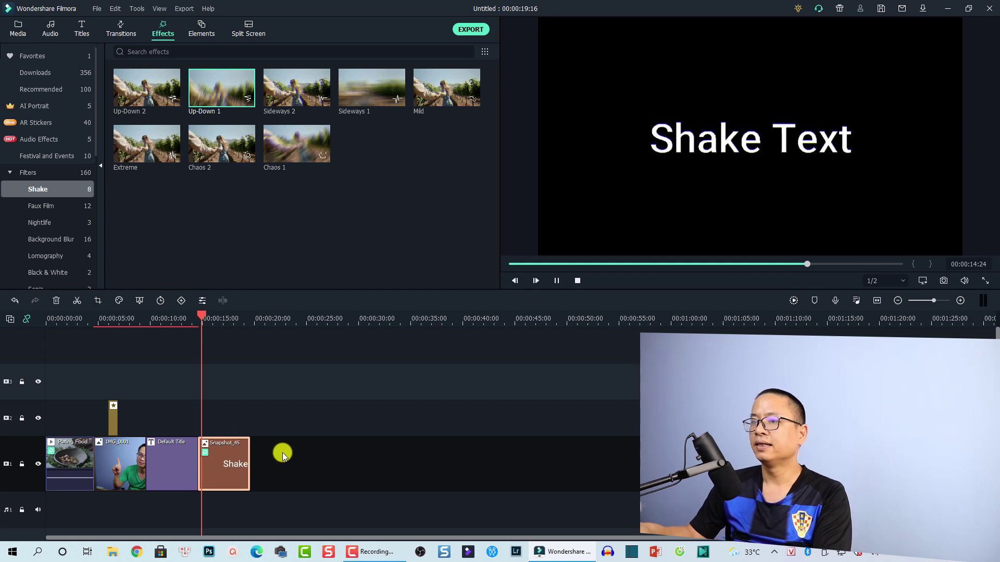